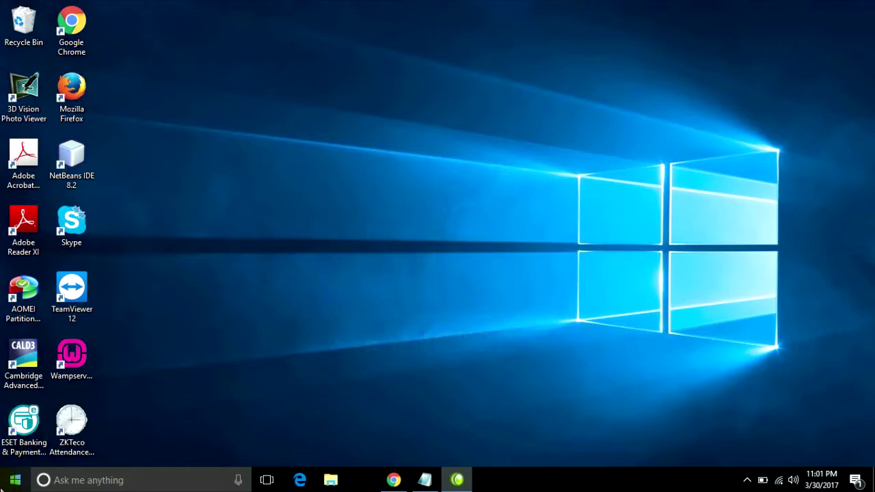
- Open the Windows Start menu's list of installed apps to find Visual Studio 2015
left_click(14, 480)
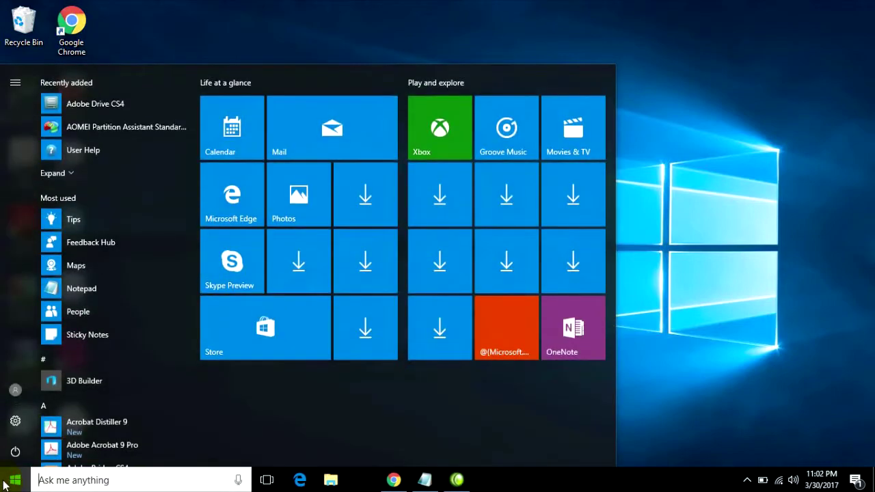
scroll(155, 367, "down", 5)
scroll(155, 383, "down", 5)
scroll(154, 385, "down", 5)
scroll(155, 389, "down", 5)
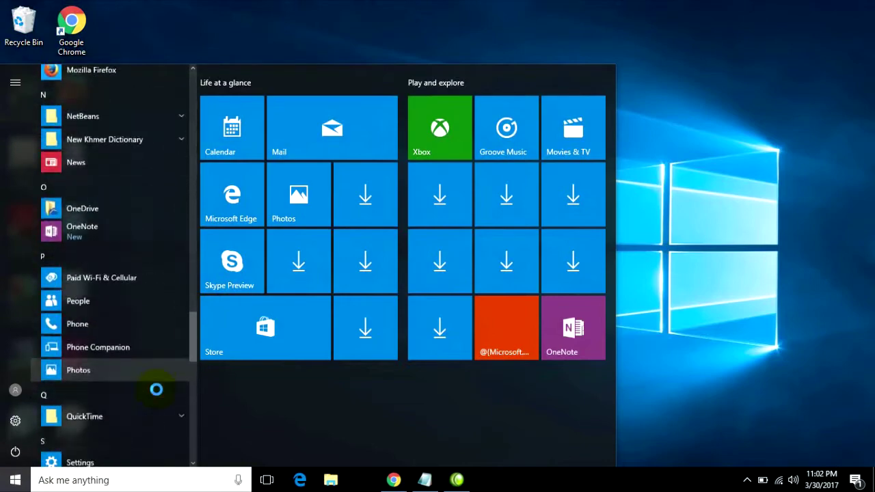
scroll(156, 389, "down", 5)
scroll(160, 383, "up", 2)
scroll(159, 385, "down", 3)
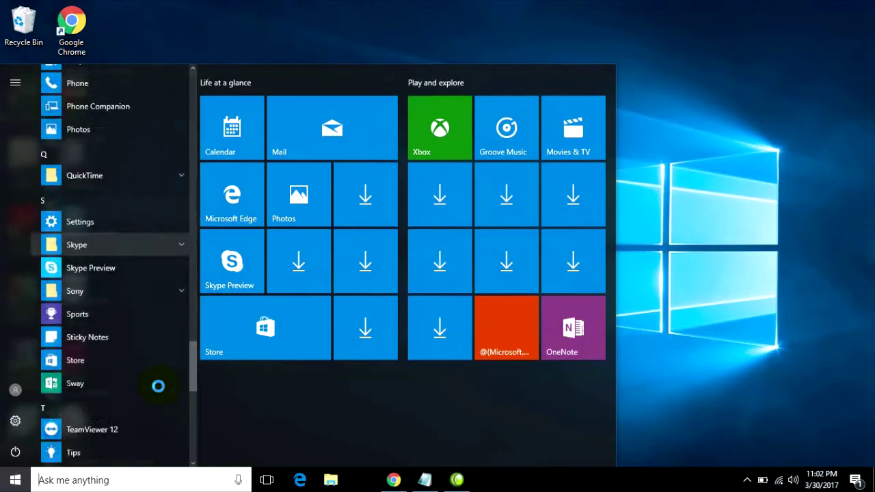
scroll(81, 282, "down", 3)
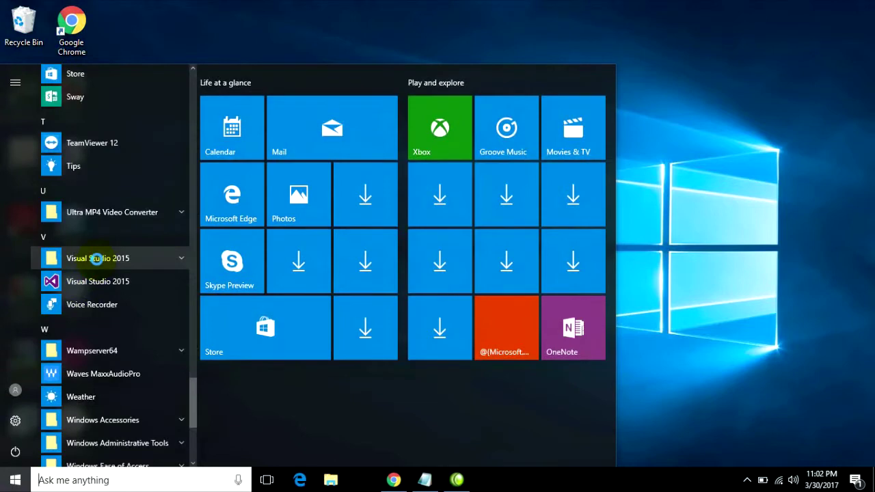
- Launch Visual Studio 2015 and start a new project named ASPProject in D:\ASP.NET\
left_click(82, 281)
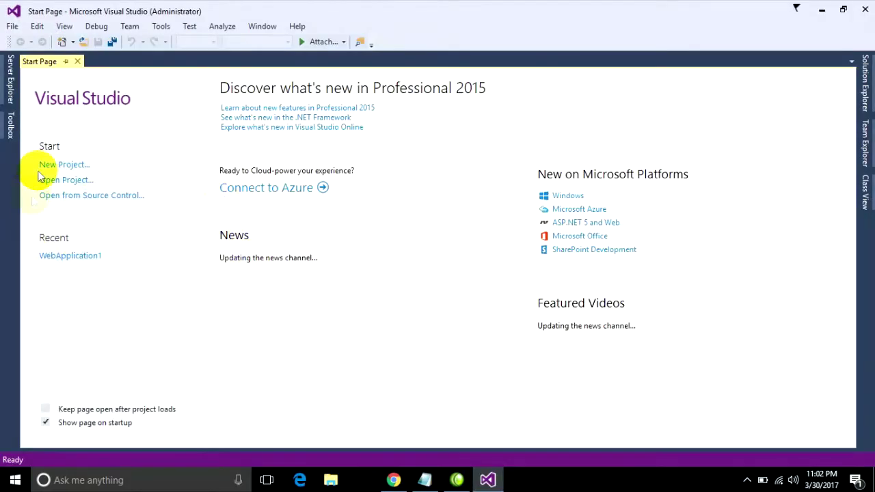
left_click(54, 171)
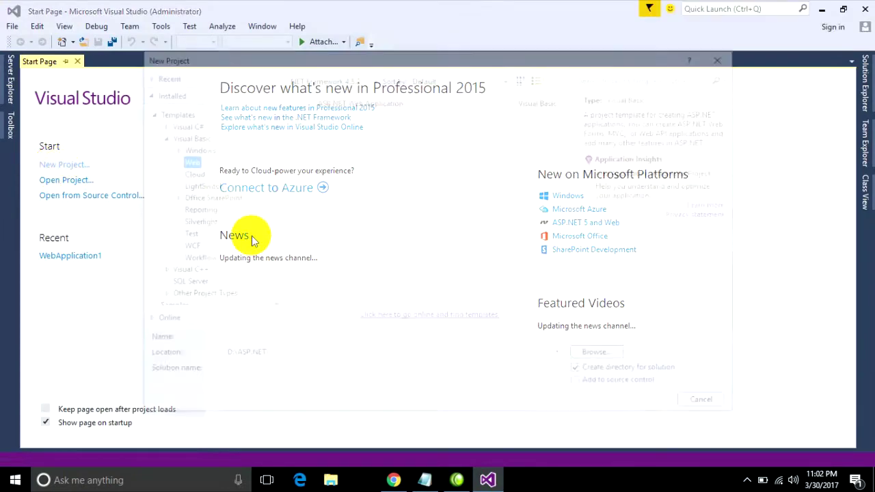
double_click(296, 339)
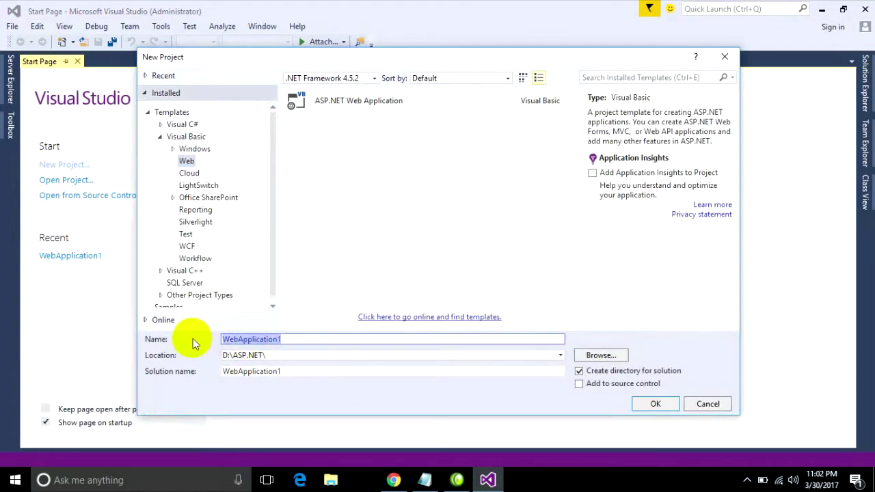
type("ASP")
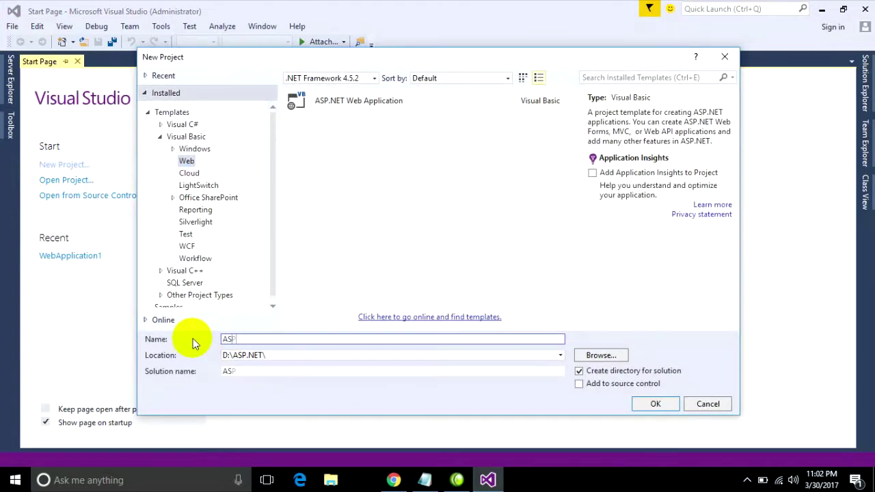
type("Proje")
type("ct")
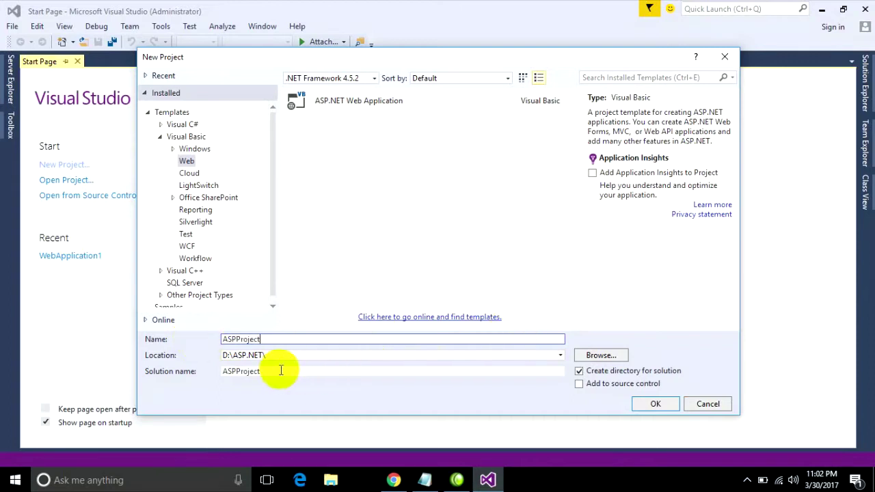
left_click(275, 356)
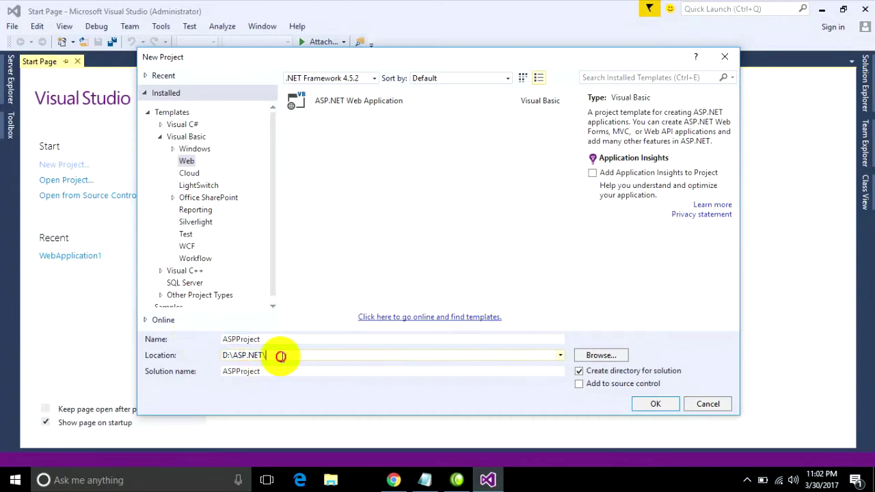
left_click_drag(267, 356, 221, 356)
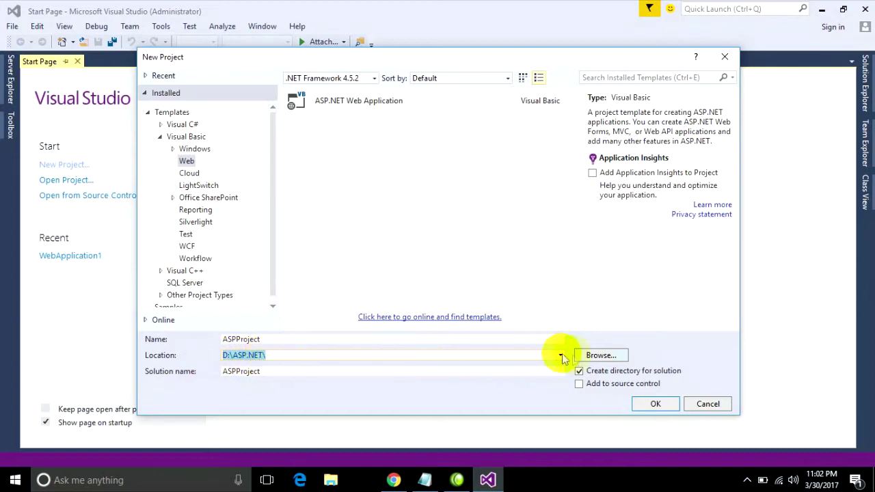
left_click(588, 357)
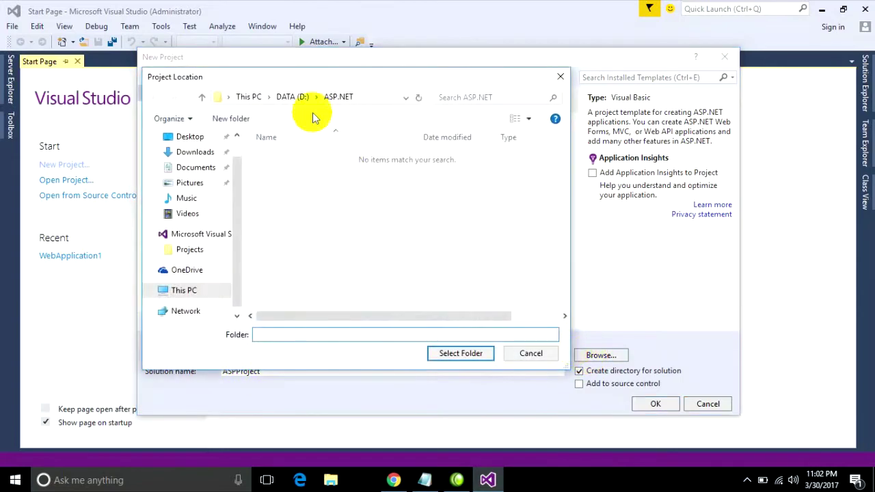
left_click(367, 97)
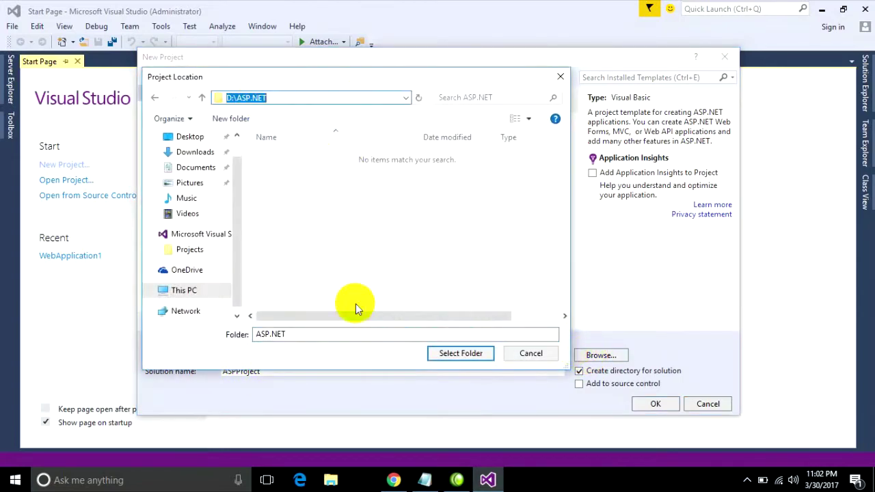
left_click(451, 354)
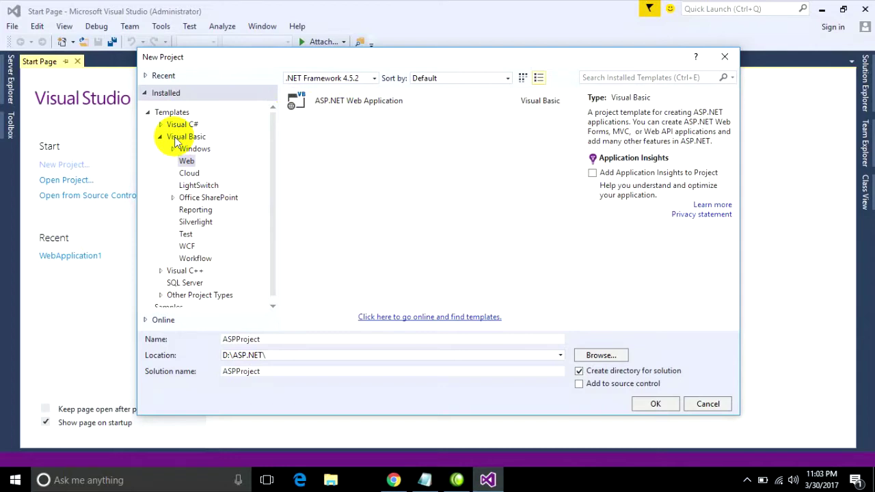
- Choose the Visual Basic > Web > ASP.NET Web Application template for ASPProject
left_click(181, 136)
left_click(188, 149)
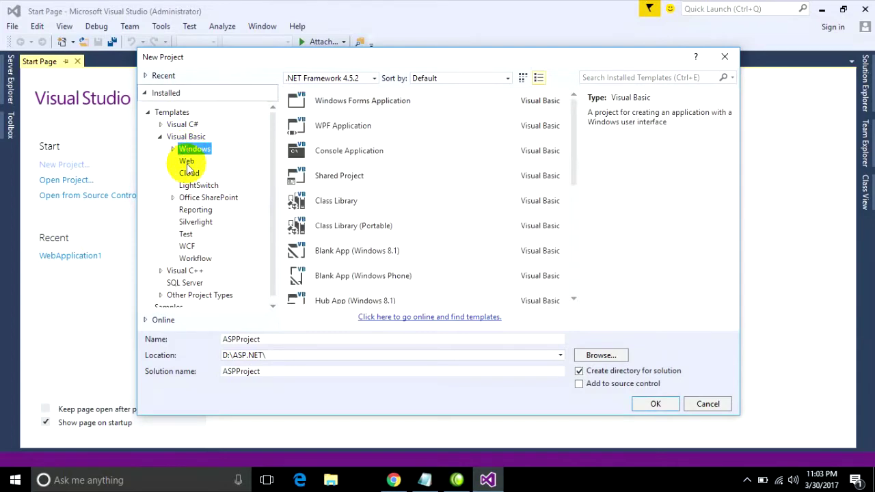
left_click(188, 164)
left_click(330, 101)
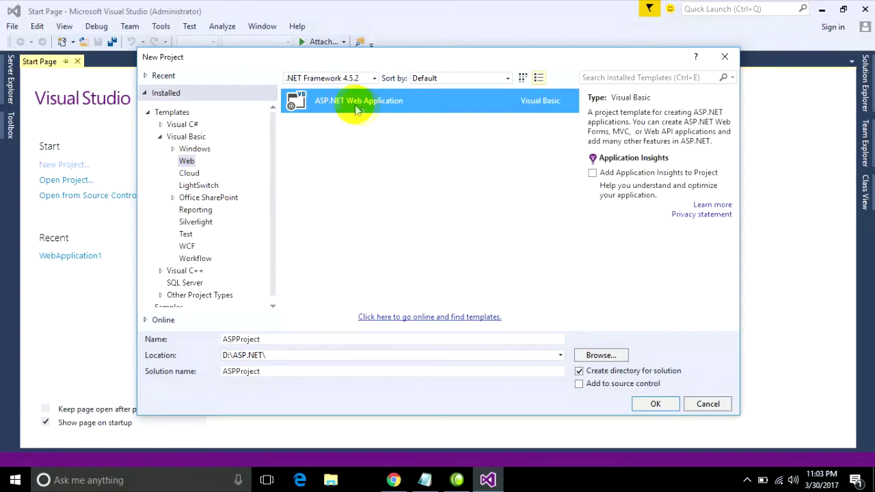
left_click(274, 339)
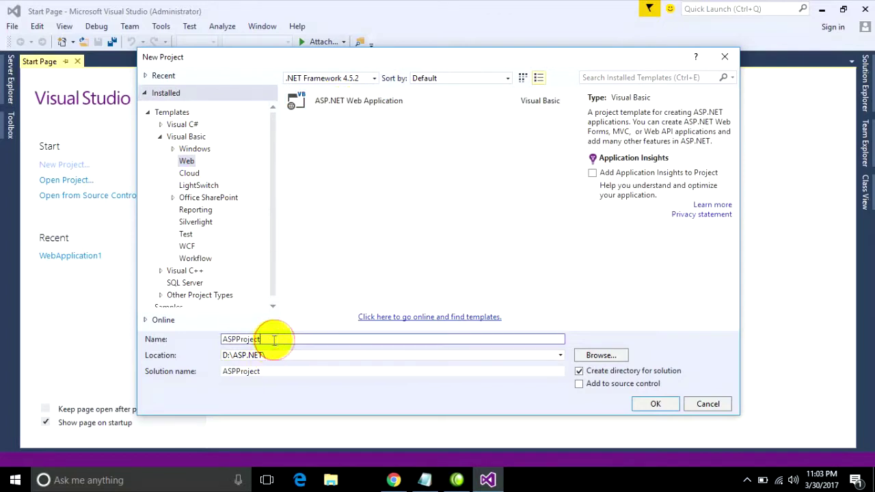
left_click_drag(274, 340, 219, 339)
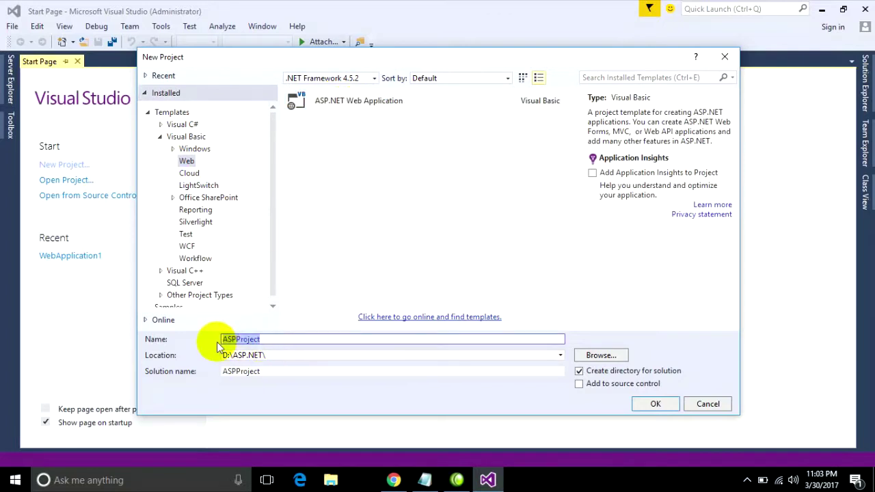
- Confirm the project, pick the Empty ASP.NET template, and skip the Azure Web App configuration
left_click(655, 404)
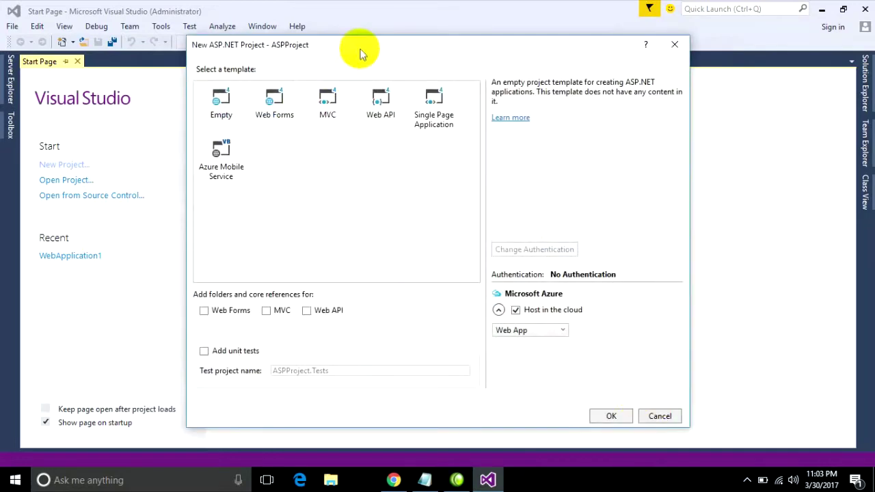
mouse_move(361, 48)
left_mouse_down()
mouse_move(373, 43)
mouse_move(344, 40)
left_mouse_up()
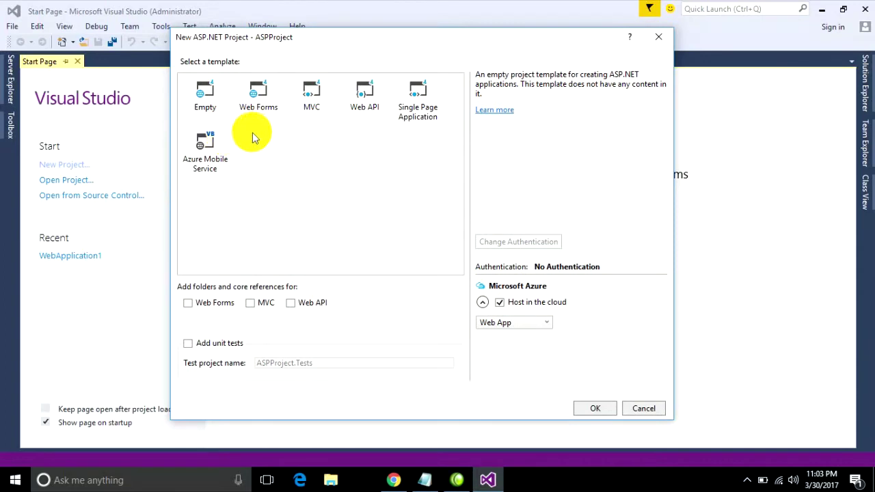
left_click(207, 108)
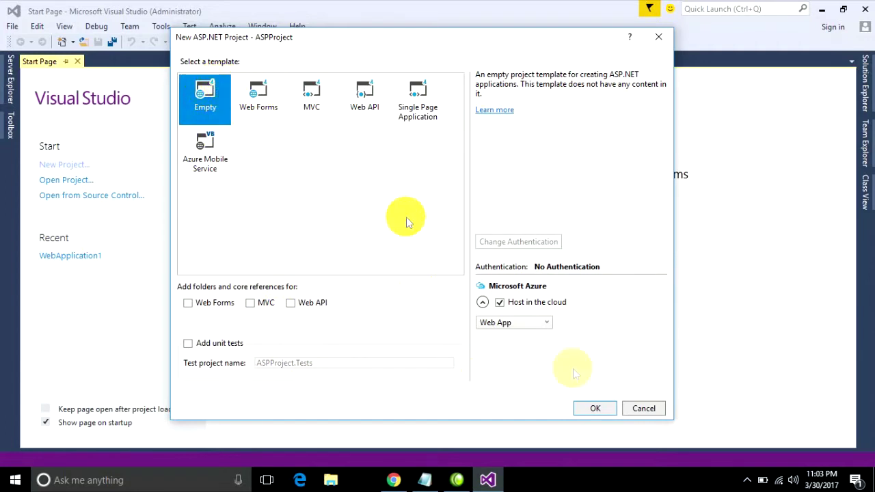
left_click(595, 408)
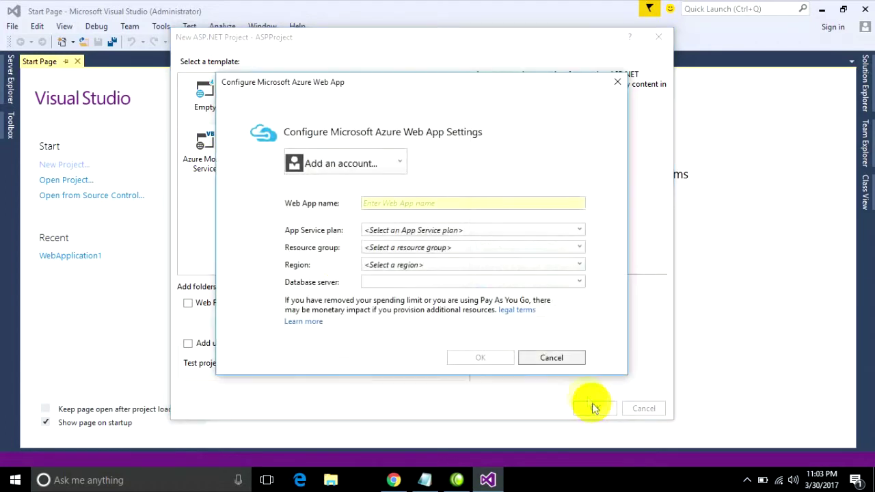
left_click(546, 358)
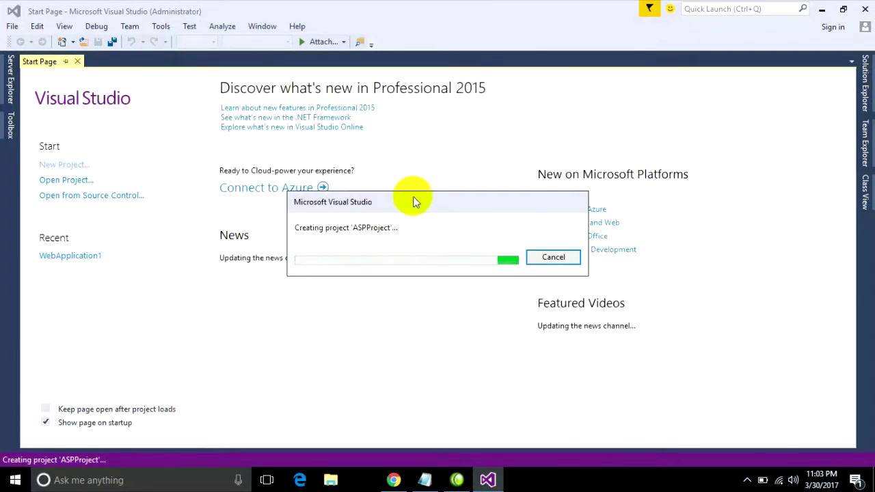
left_click_drag(413, 202, 383, 134)
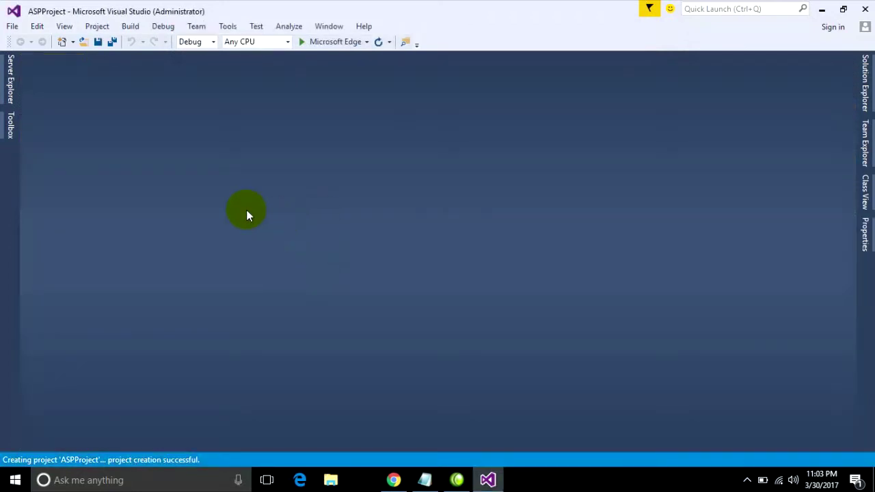
- Open the ASPProject solution folder in File Explorer from Solution Explorer
left_click(333, 483)
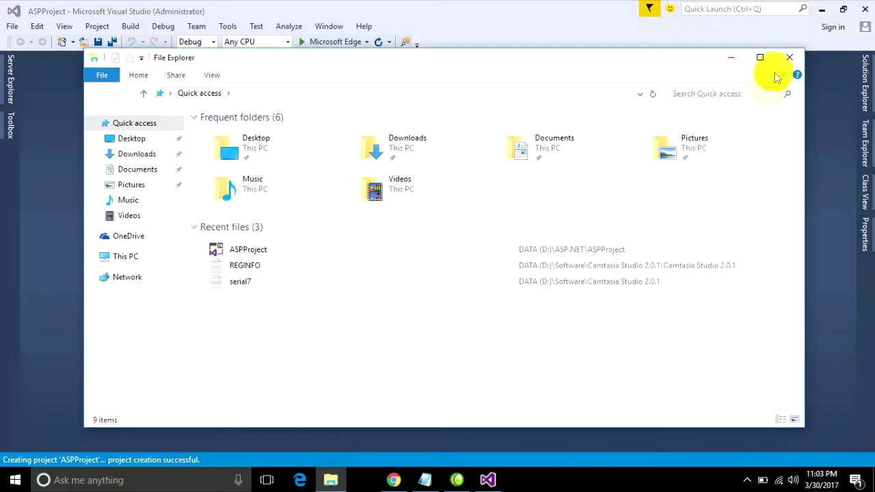
left_click(789, 57)
left_click(865, 79)
left_click(706, 110)
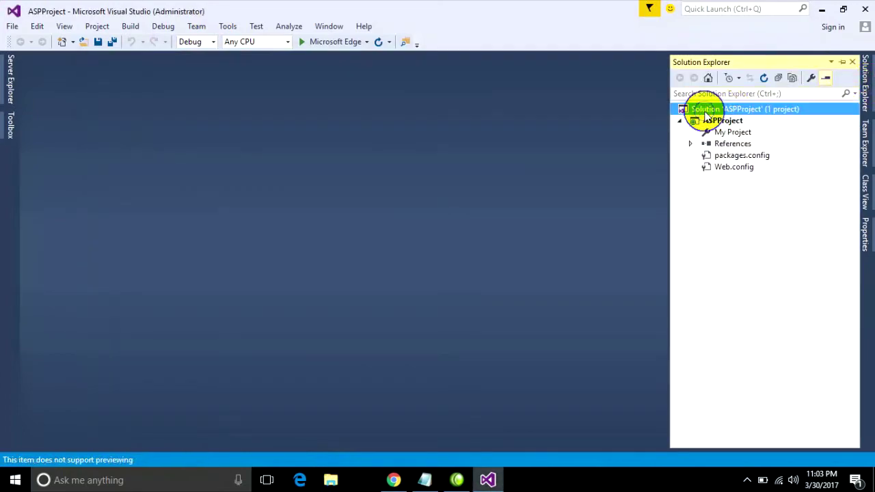
right_click(706, 115)
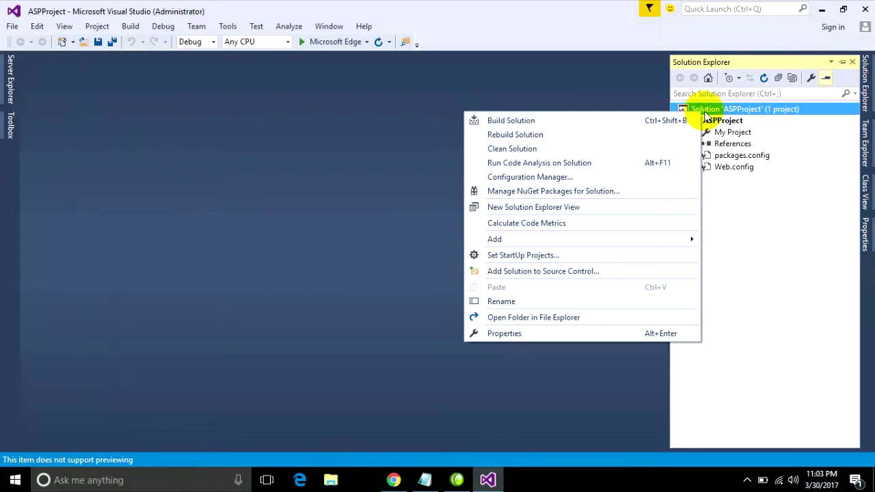
left_click(573, 318)
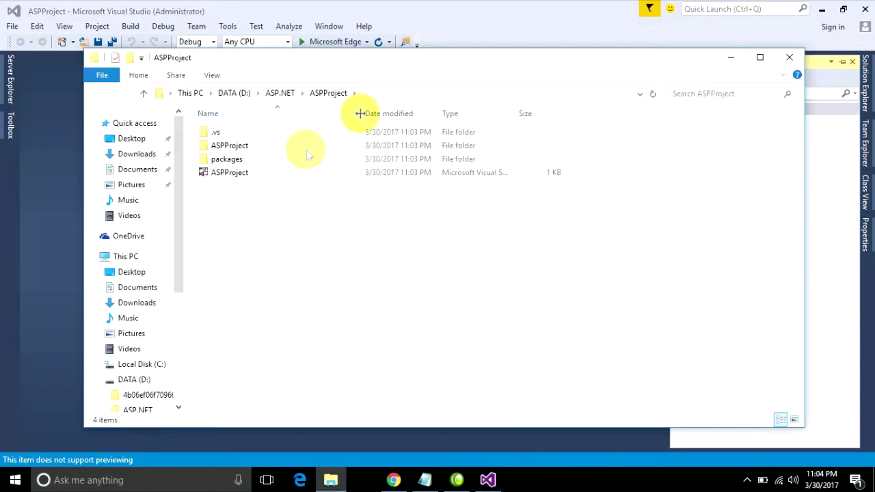
left_click(381, 93)
left_click(239, 208)
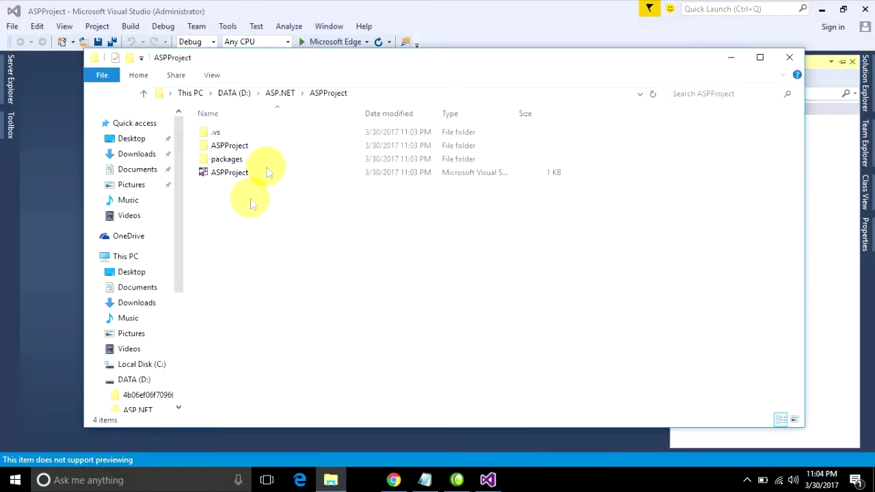
left_click_drag(317, 63, 279, 73)
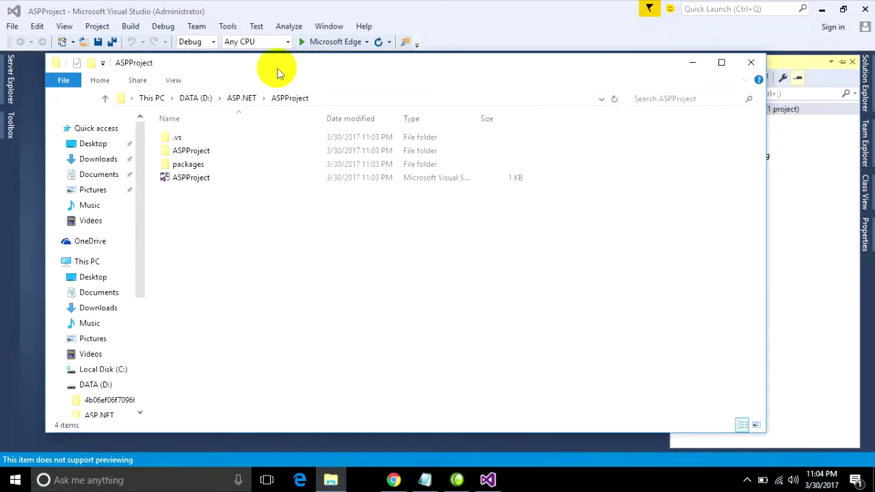
mouse_move(279, 73)
left_mouse_down()
mouse_move(244, 72)
mouse_move(212, 86)
left_mouse_up()
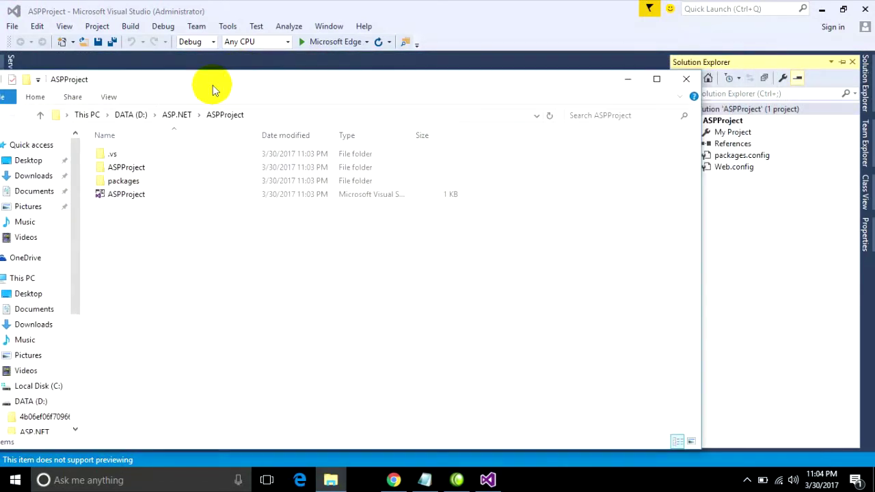
- Open Web.config in the editor and browse Explorer into the inner ASPProject folder
left_click(740, 171)
double_click(741, 170)
left_click(330, 480)
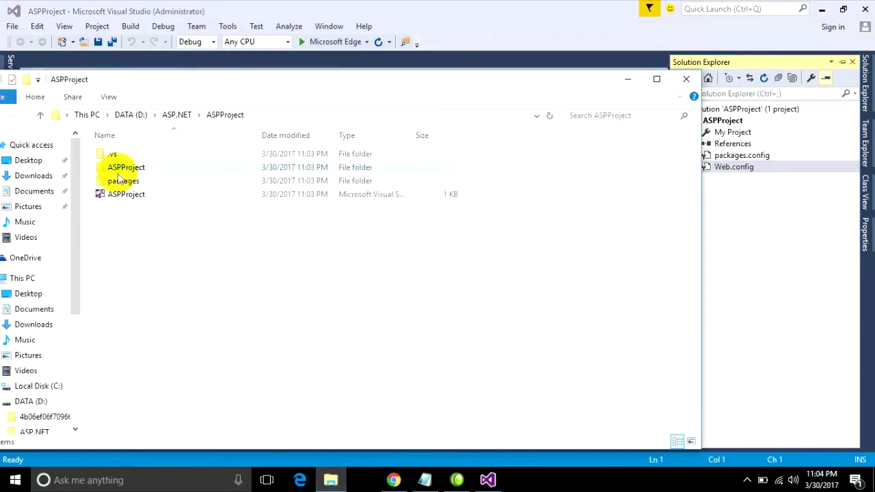
double_click(123, 167)
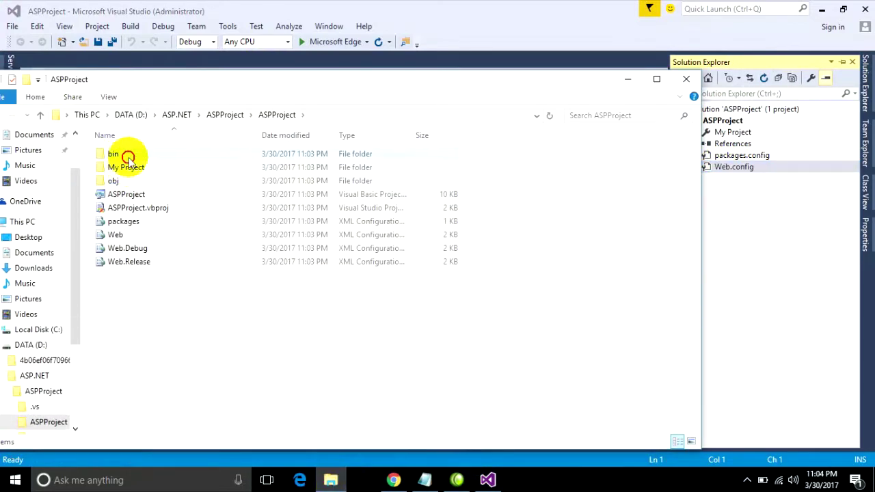
left_click(117, 238)
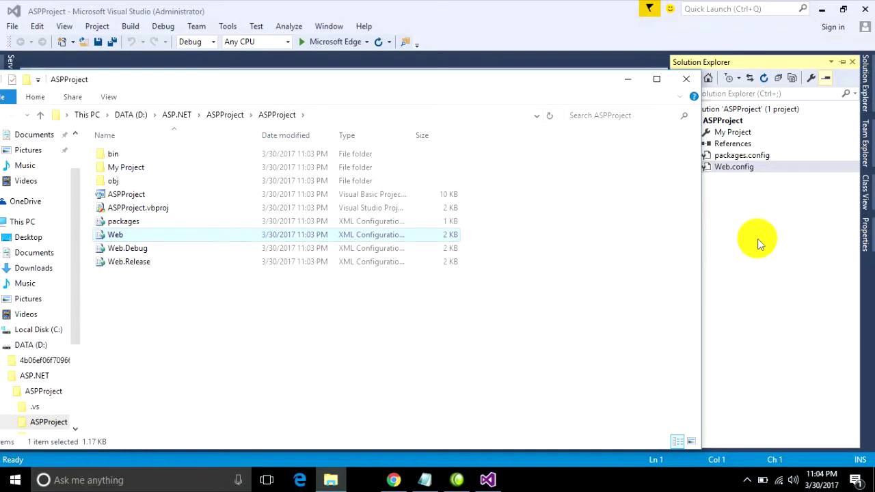
left_click(754, 244)
- Paste the three-line connectionStrings block from Notepad below the configuration tag
left_click(735, 166)
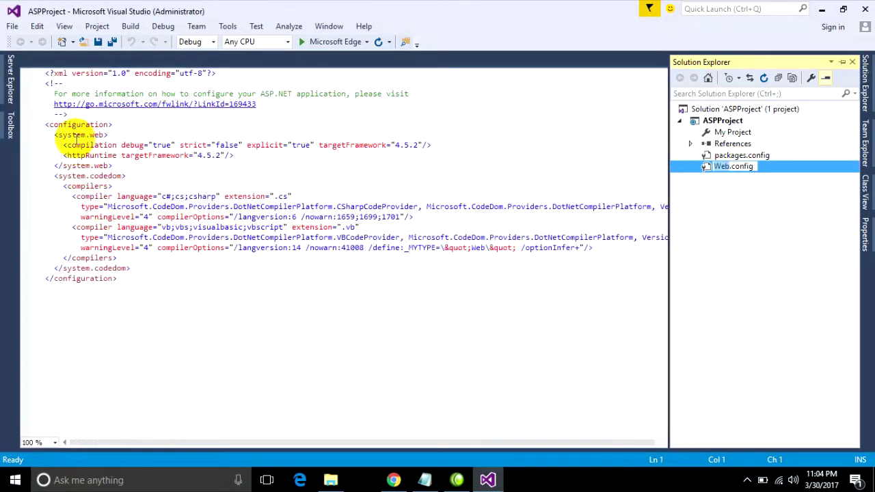
left_click(112, 125)
key("Return")
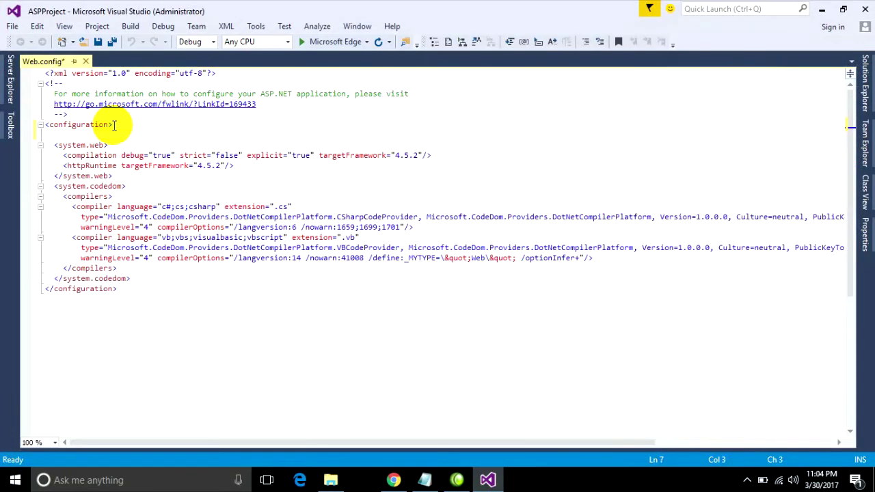
left_click(424, 480)
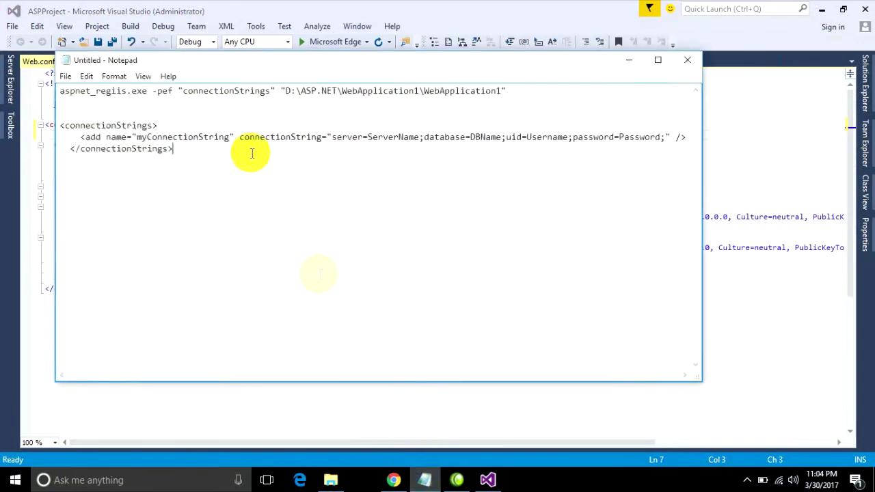
left_click_drag(60, 125, 173, 149)
key("ctrl+c")
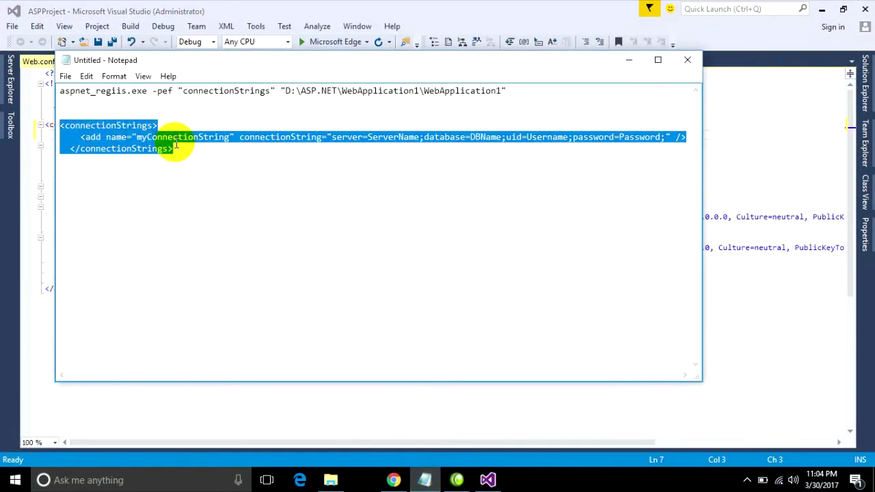
left_click(229, 11)
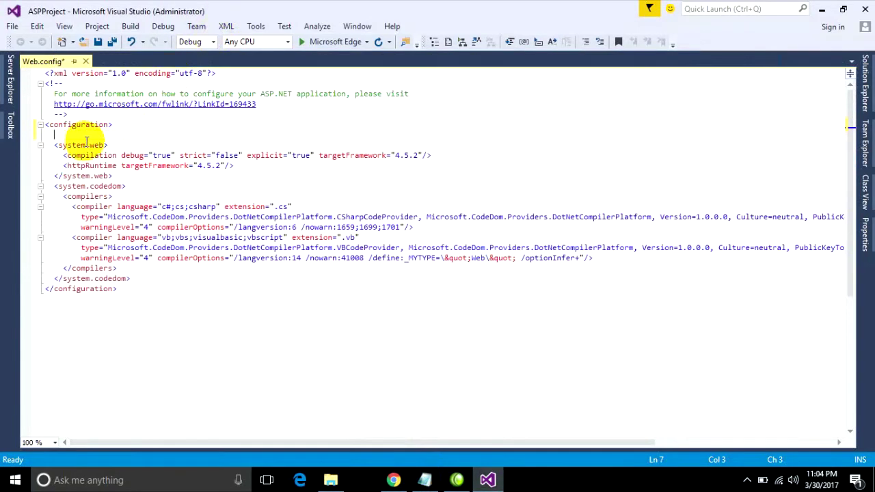
key("ctrl+v")
- Review the pasted connectionStrings block and its myConnectionString add entry
left_click_drag(43, 134, 144, 157)
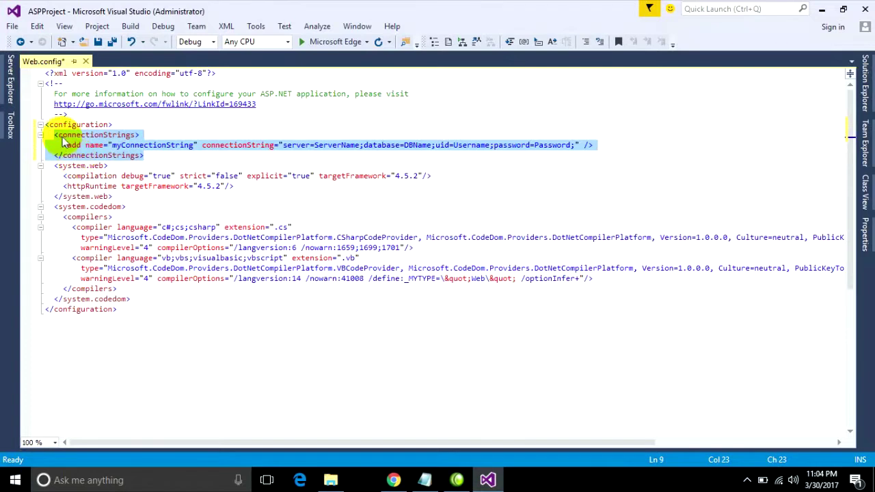
left_click_drag(54, 134, 142, 155)
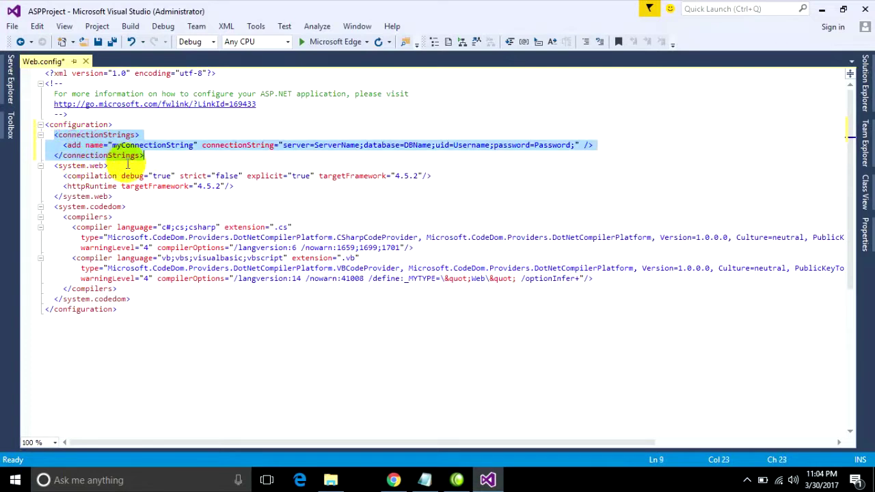
left_click(75, 134)
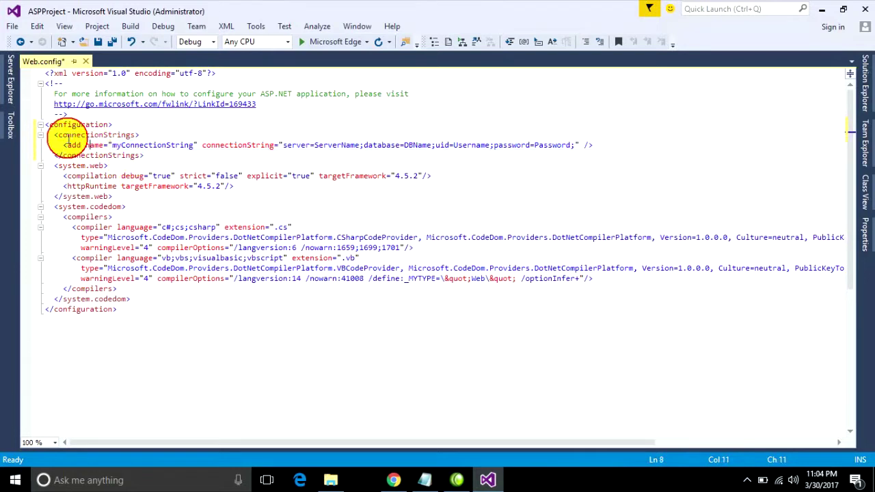
left_click_drag(55, 135, 139, 135)
left_click_drag(63, 145, 295, 145)
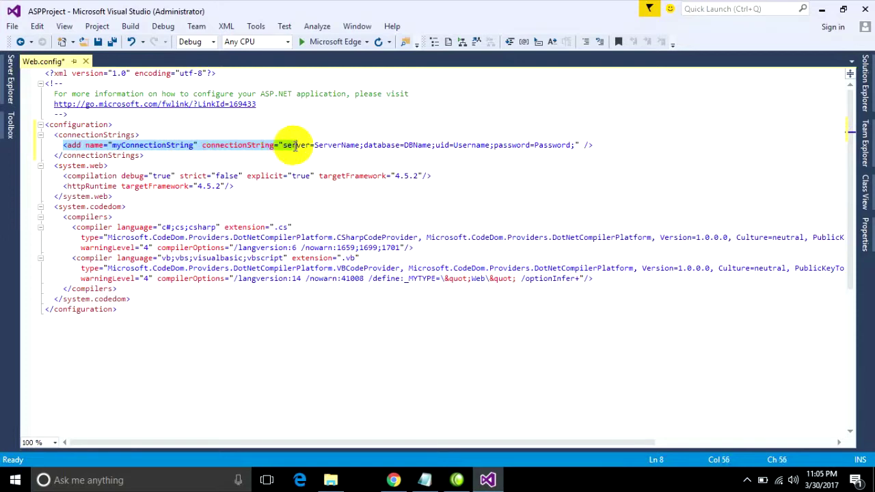
left_click_drag(299, 146, 482, 145)
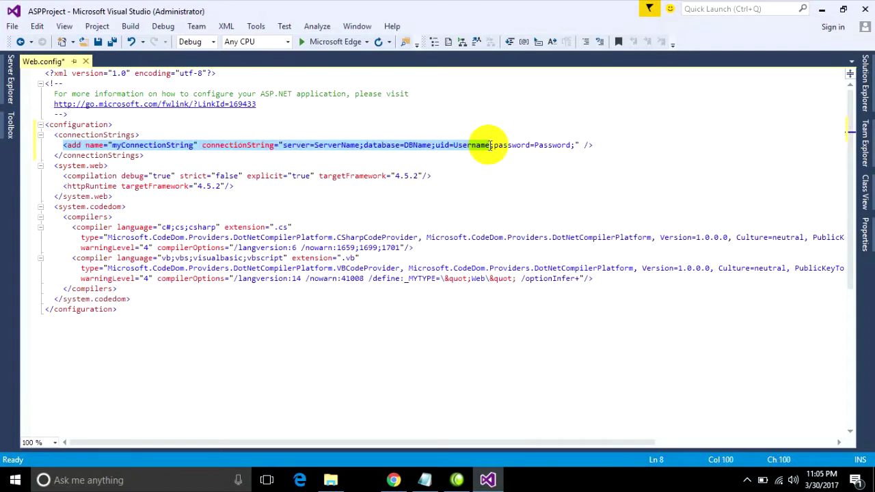
mouse_move(490, 145)
left_mouse_down()
mouse_move(594, 144)
mouse_move(140, 155)
left_mouse_up()
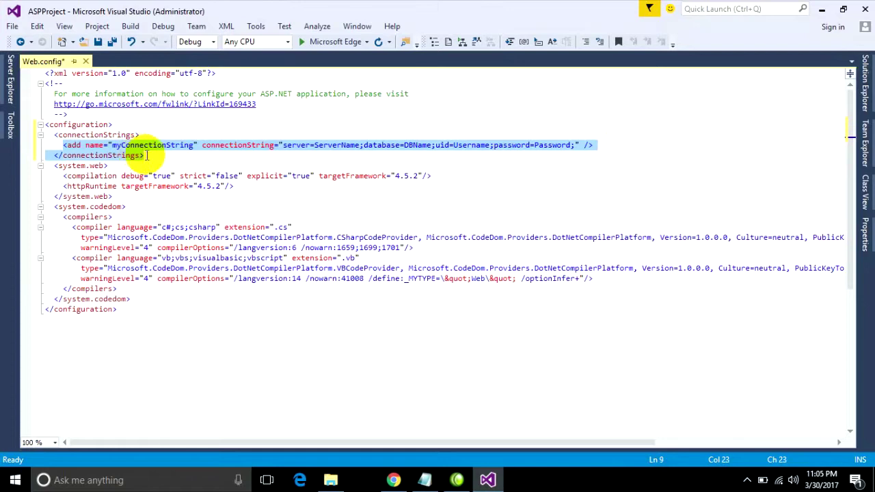
left_click(82, 165)
left_click(152, 196)
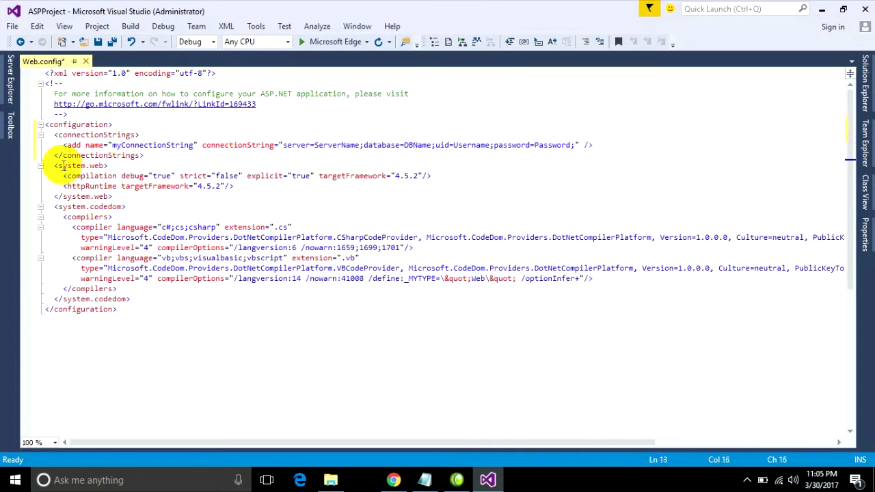
left_click_drag(61, 165, 142, 297)
left_click(137, 220)
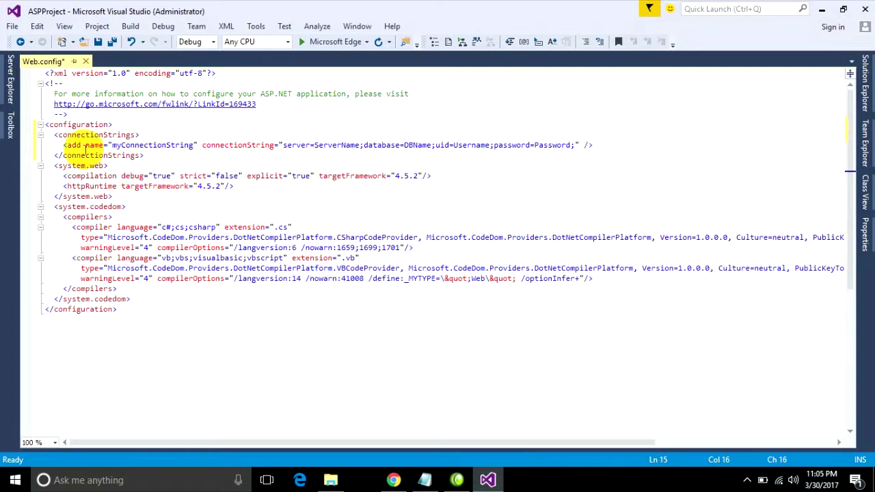
left_click_drag(55, 135, 145, 156)
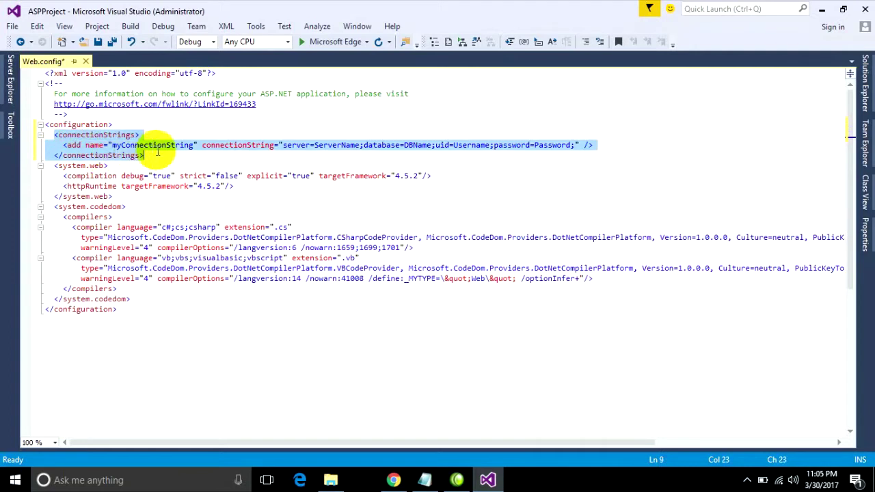
left_click_drag(54, 135, 144, 156)
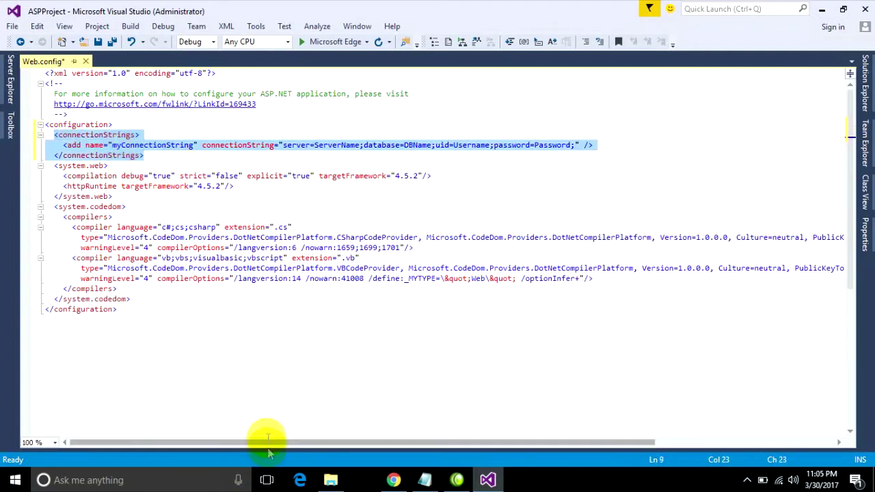
- Launch Developer Command Prompt for VS2015 as Administrator from the Visual Studio 2015 Start menu group
left_click(4, 482)
scroll(88, 371, "down", 5)
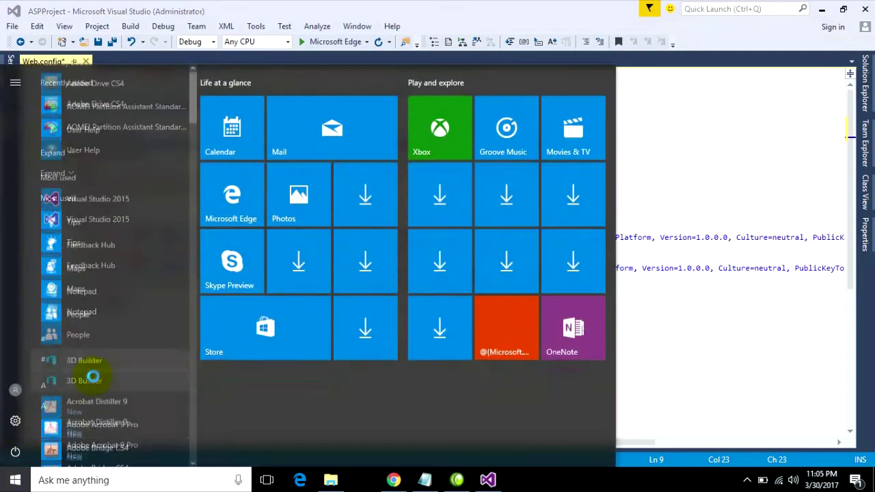
scroll(98, 372, "down", 5)
scroll(100, 373, "down", 10)
scroll(100, 374, "down", 10)
scroll(102, 375, "down", 10)
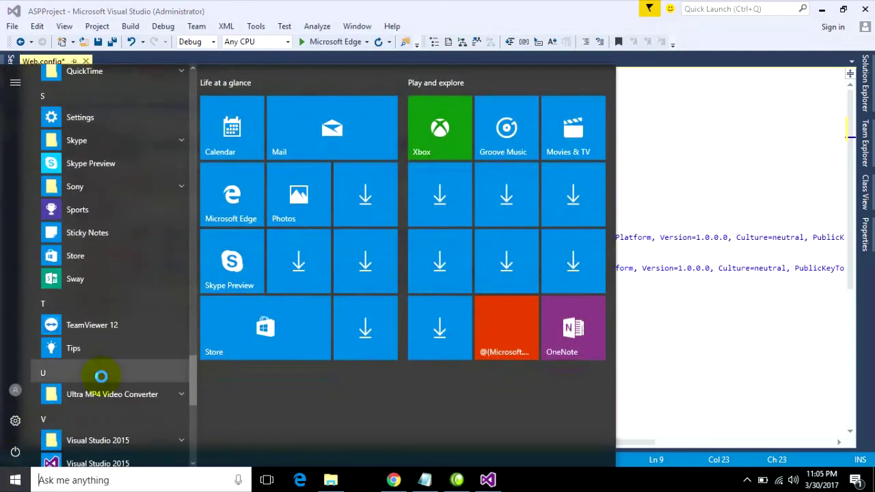
scroll(102, 379, "down", 2)
scroll(103, 384, "down", 5)
scroll(106, 382, "down", 3)
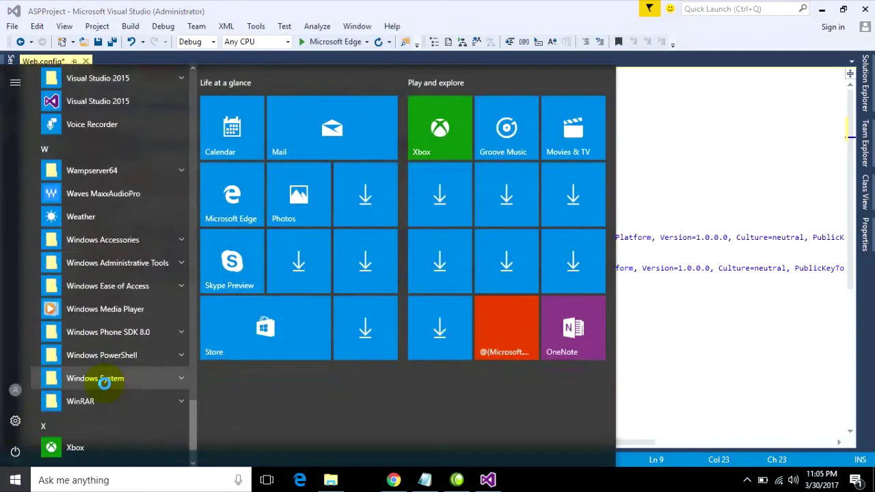
scroll(101, 176, "up", 3)
left_click(140, 197)
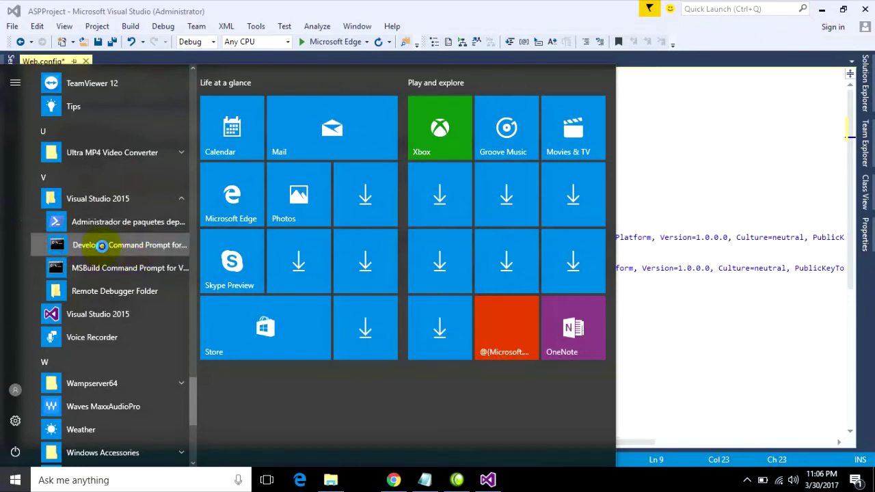
right_click(102, 246)
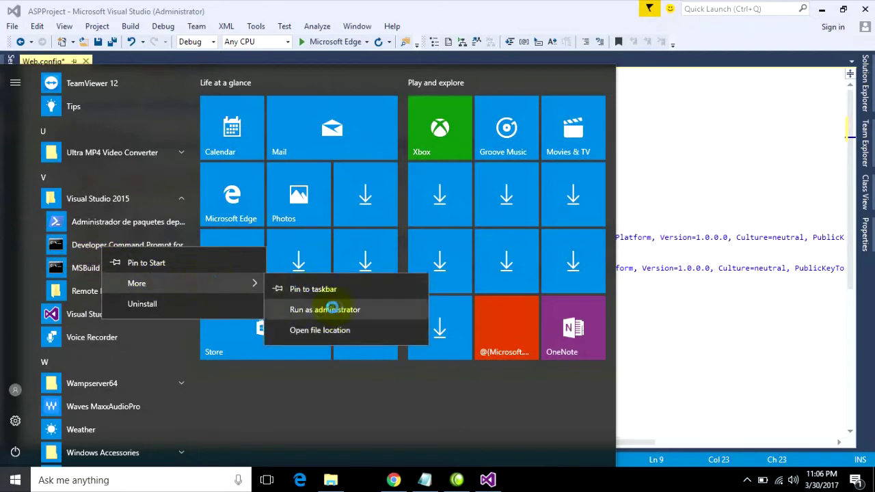
left_click(10, 251)
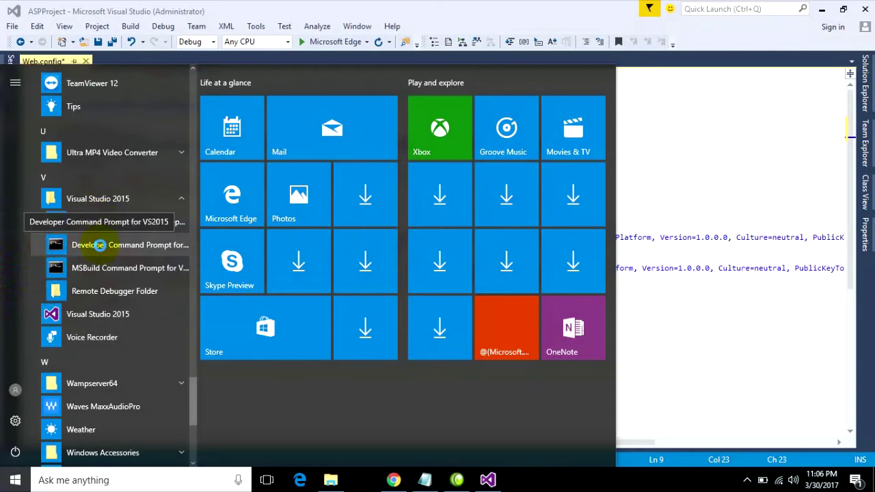
left_click(116, 243)
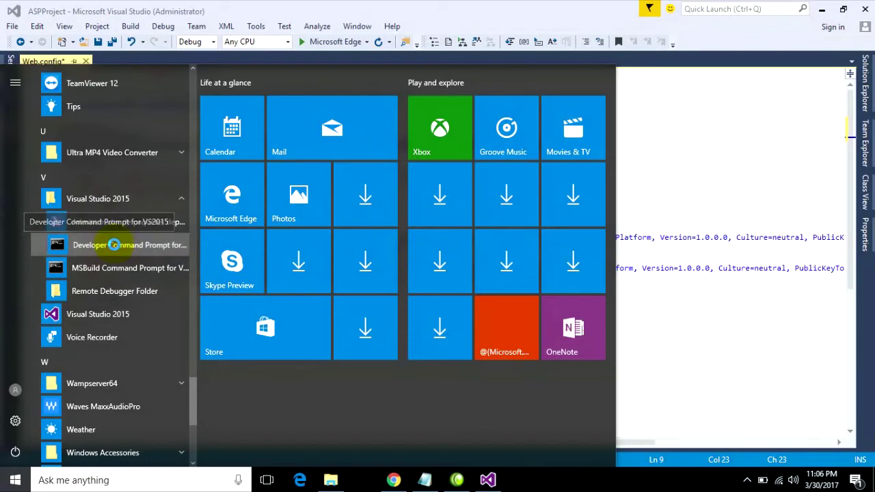
- Move the console aside, leaving the partial aspnet_regiis -pef command, and return to Web.config
left_click_drag(278, 77, 328, 96)
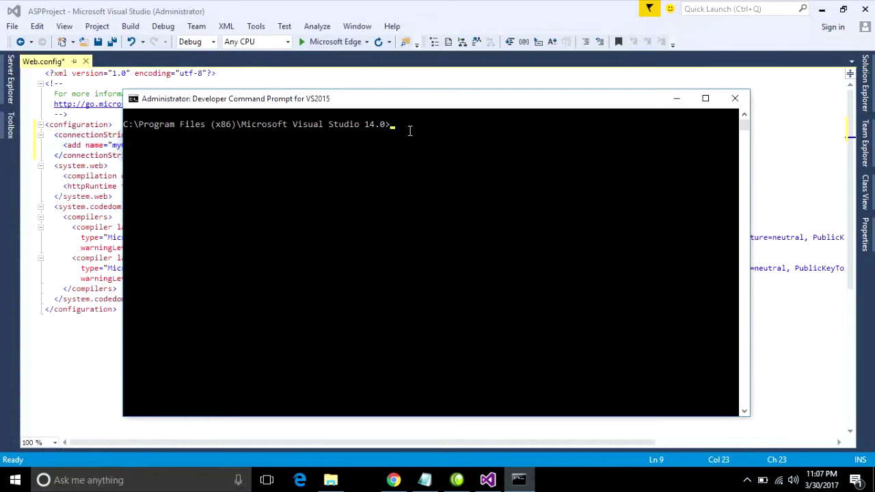
type("asp")
type("net_r")
type("egiis -pef \"Connec")
type("tion")
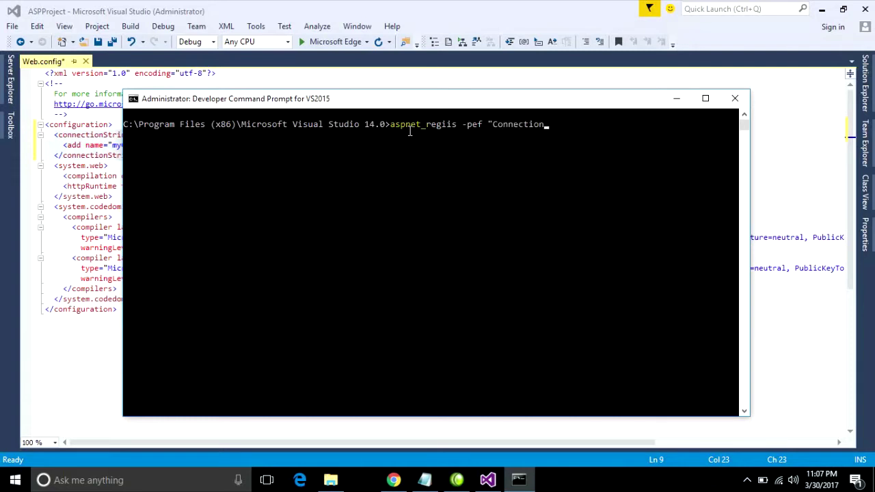
type("Strings\" \"")
left_click(438, 8)
- Open the solution folder in File Explorer from Solution Explorer and copy its path
left_click(144, 162)
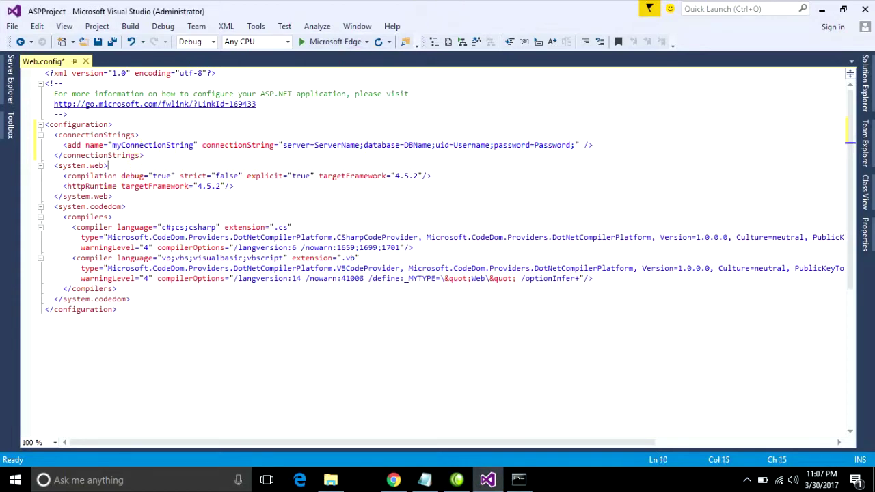
left_click(865, 82)
right_click(724, 171)
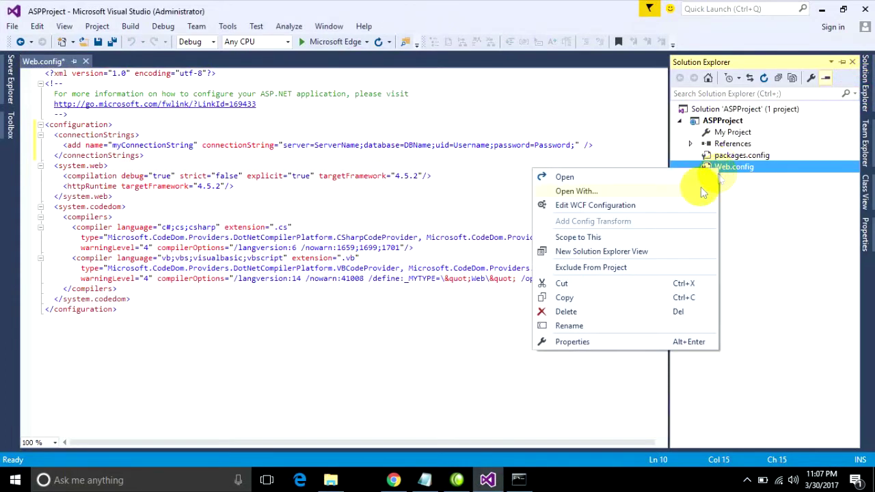
right_click(692, 110)
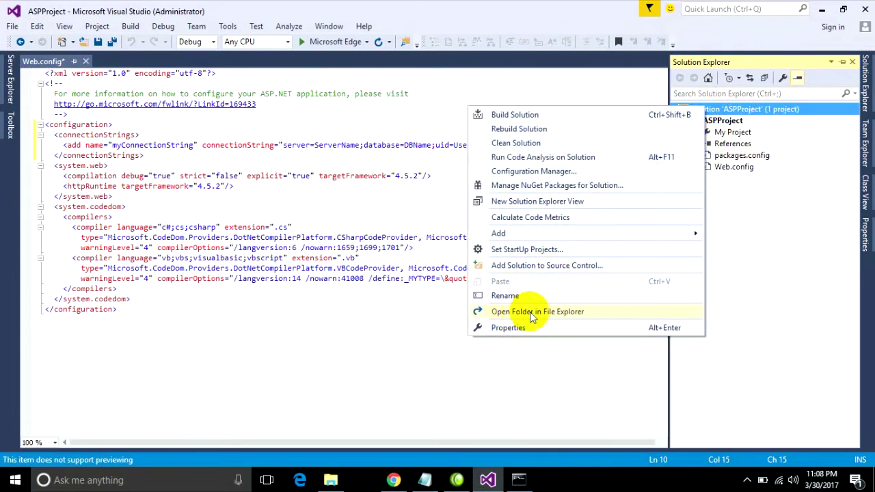
left_click(530, 312)
left_click(294, 46)
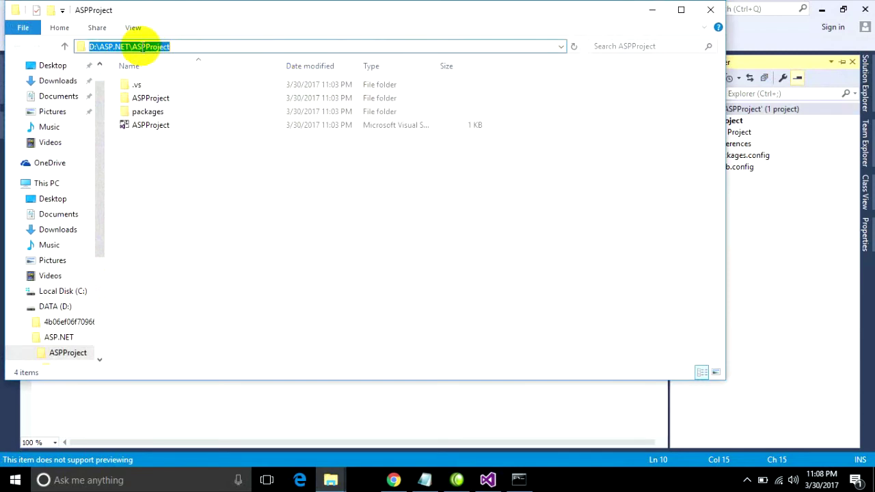
right_click(143, 50)
left_click(170, 88)
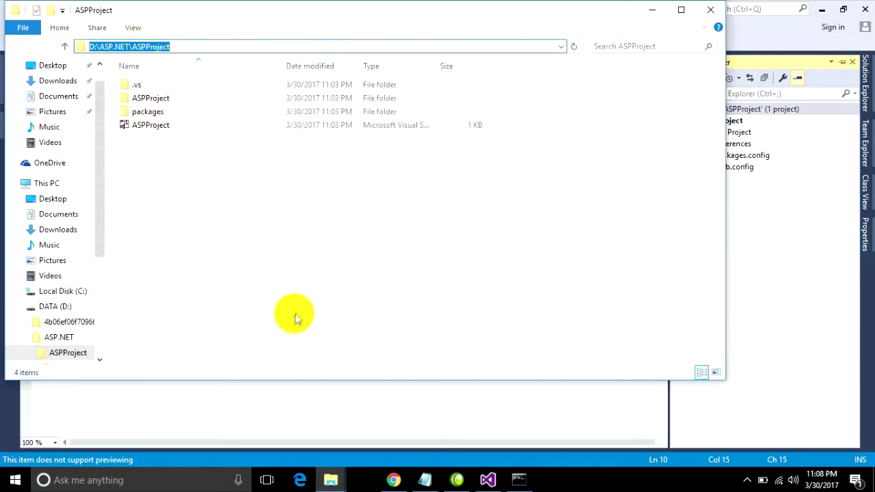
- Copy the inner folder path D:\ASP.NET\ASPProject\ASPProject and go back to the console
double_click(149, 98)
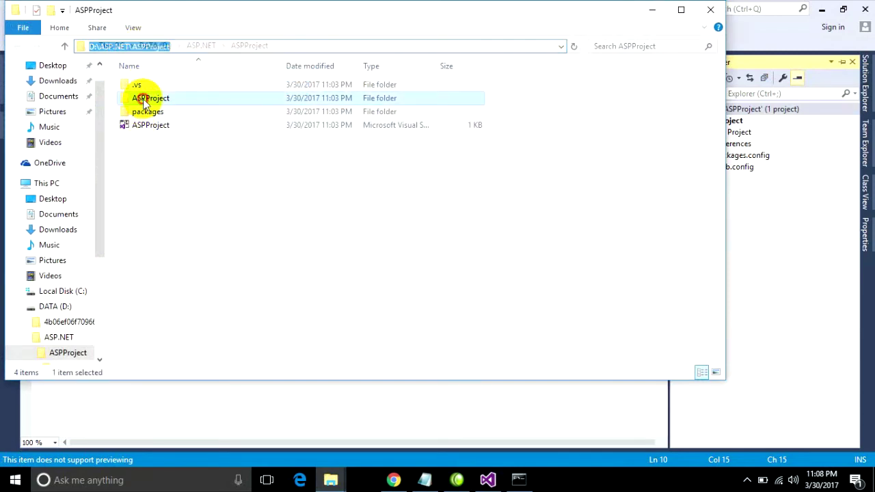
left_click(345, 45)
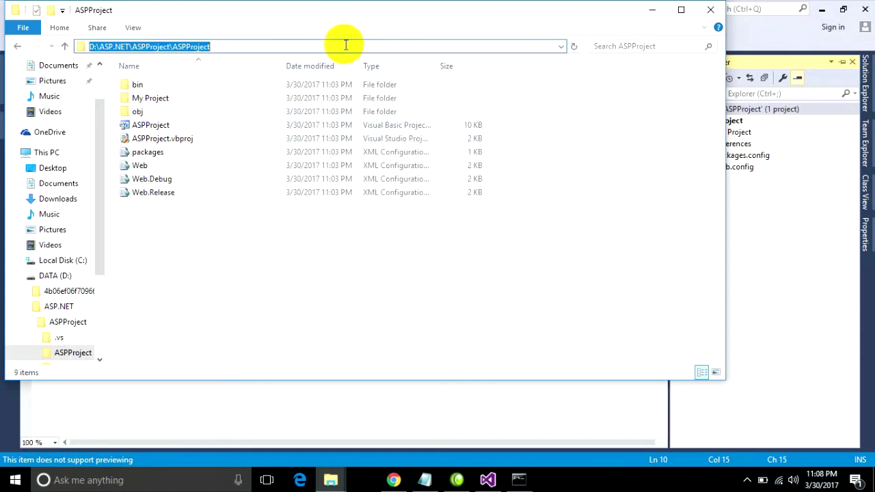
right_click(187, 47)
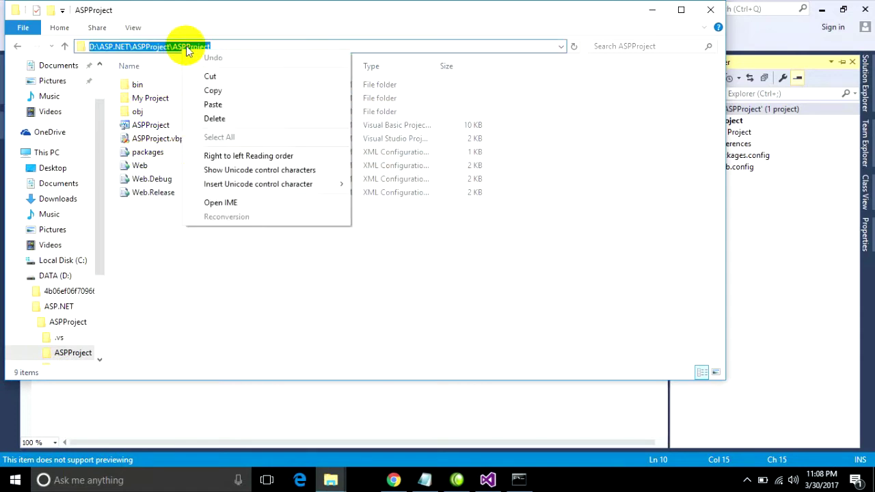
left_click(212, 90)
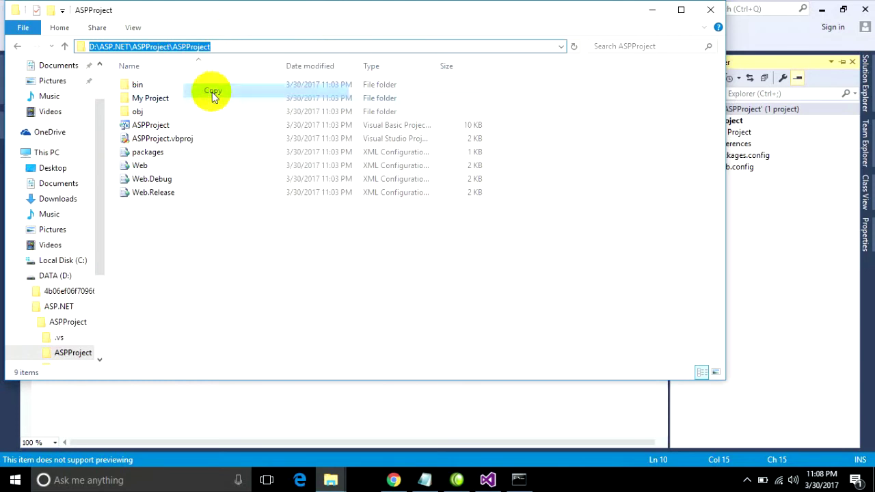
left_click(519, 480)
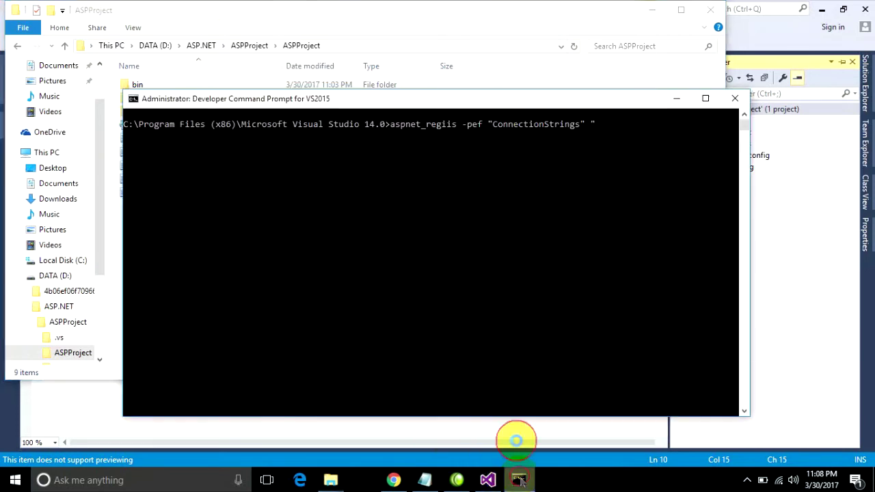
- Run encryption on the pasted path; it fails on 'ConnectionStrings', so check Notepad's spelling
right_click(597, 123)
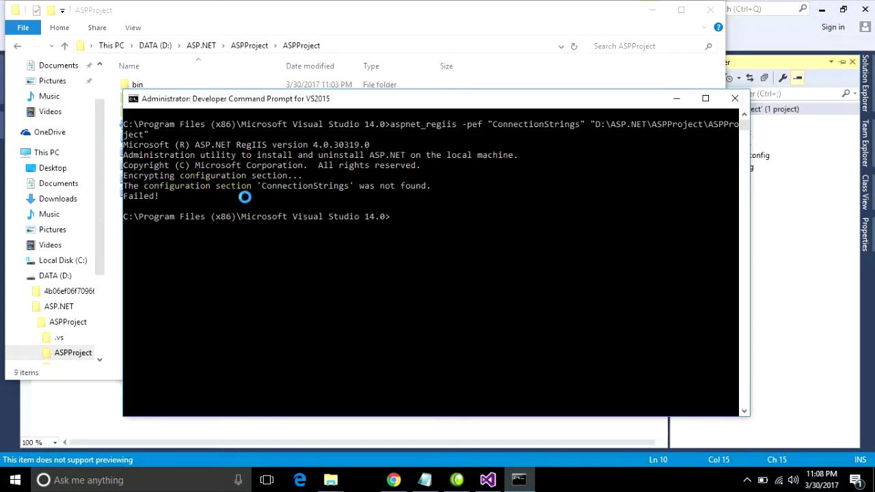
left_click(425, 480)
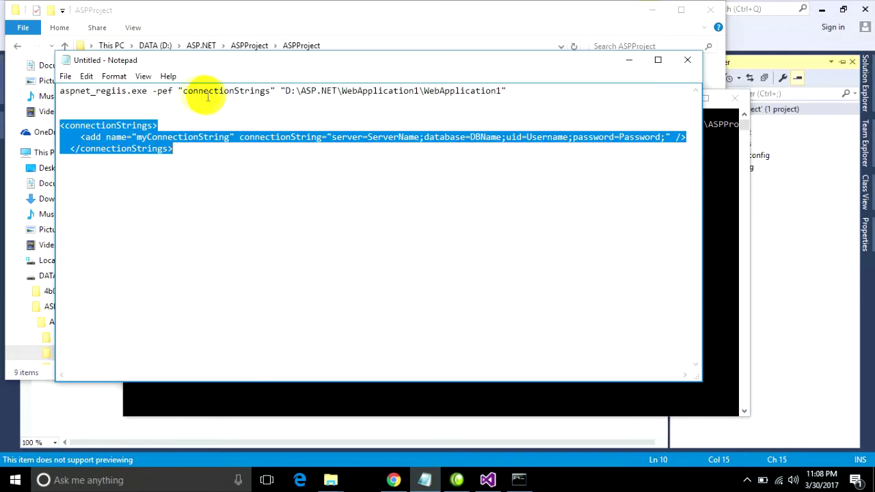
left_click(181, 91)
- Rerun aspnet_regiis -pef with lowercase "connectionStrings" and the pasted path, getting Succeeded!
left_click_drag(180, 90, 276, 92)
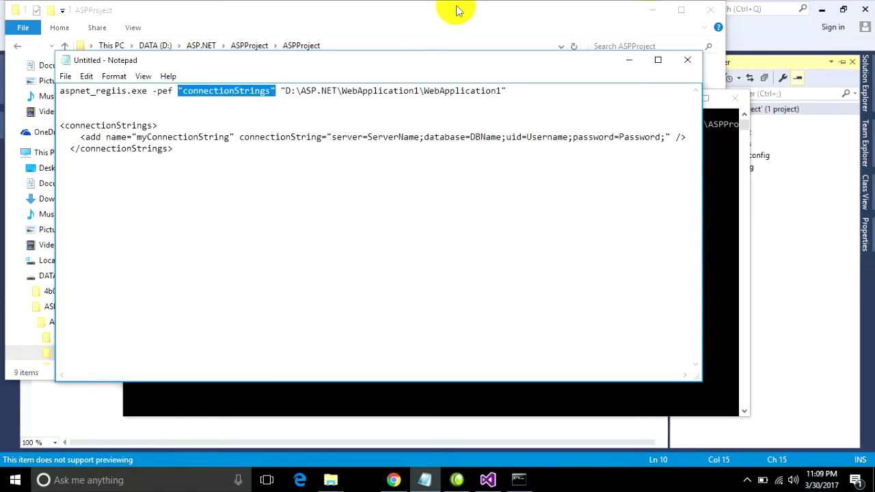
left_click(726, 205)
type("aspnet_regiis -pef \"")
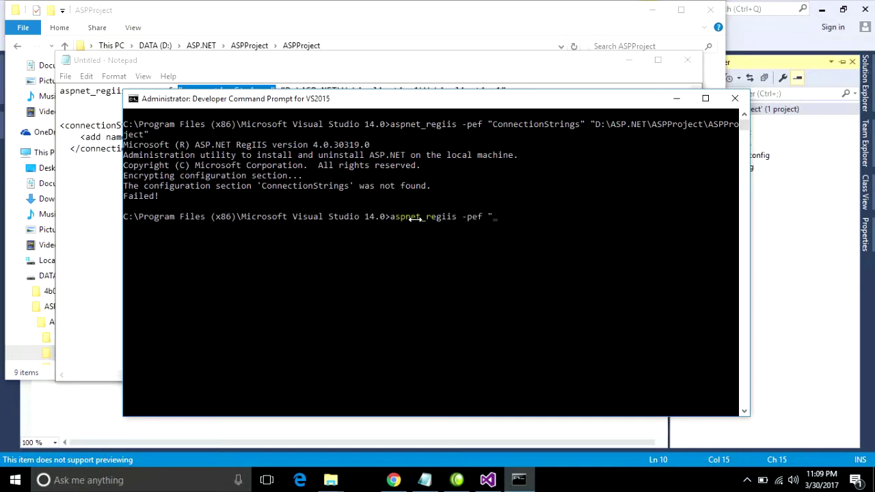
type("connec")
type("tionStrings\" \"")
type("D:\\ASP.NET\\ASPProject\\ASPProject")
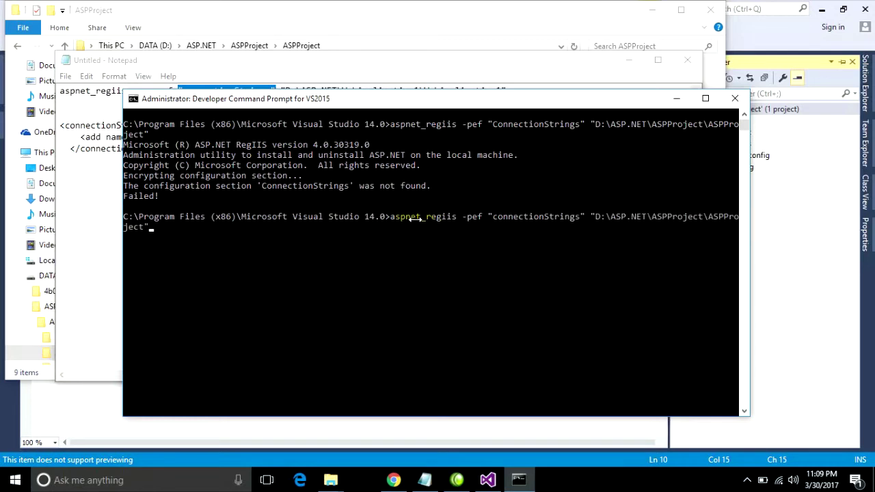
key("Return")
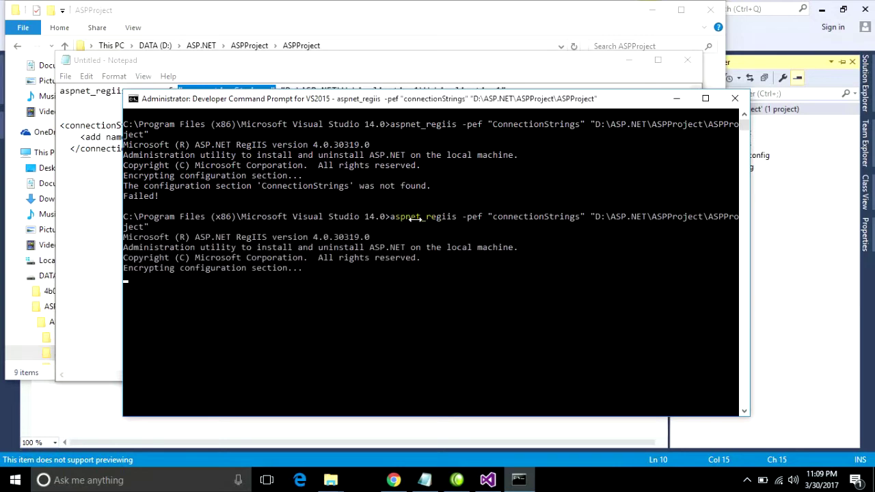
left_click(125, 235)
left_click_drag(126, 235, 177, 277)
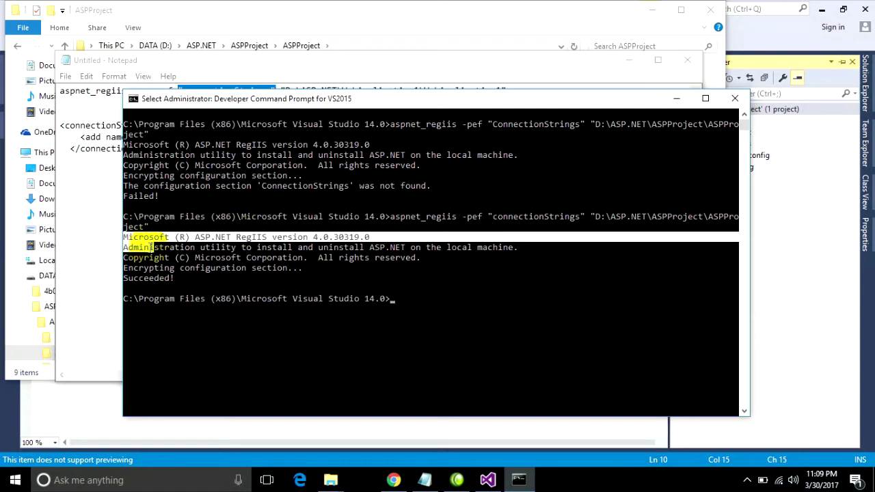
left_click(178, 277)
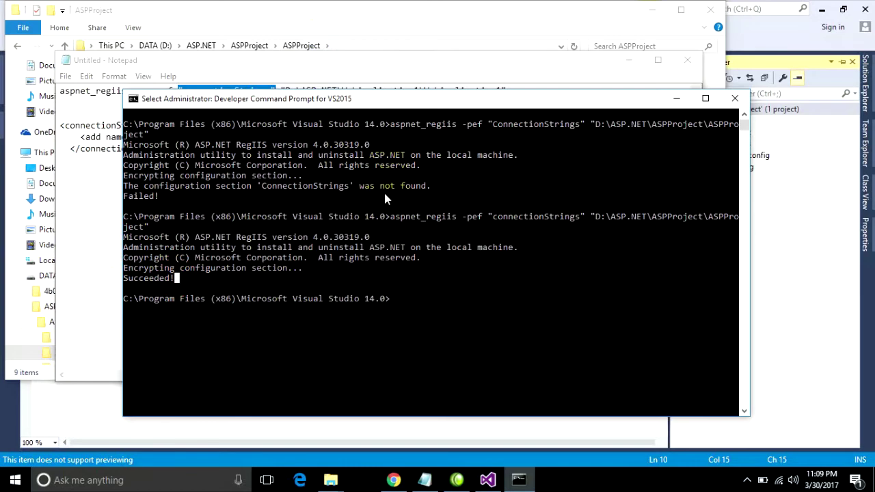
mouse_move(487, 480)
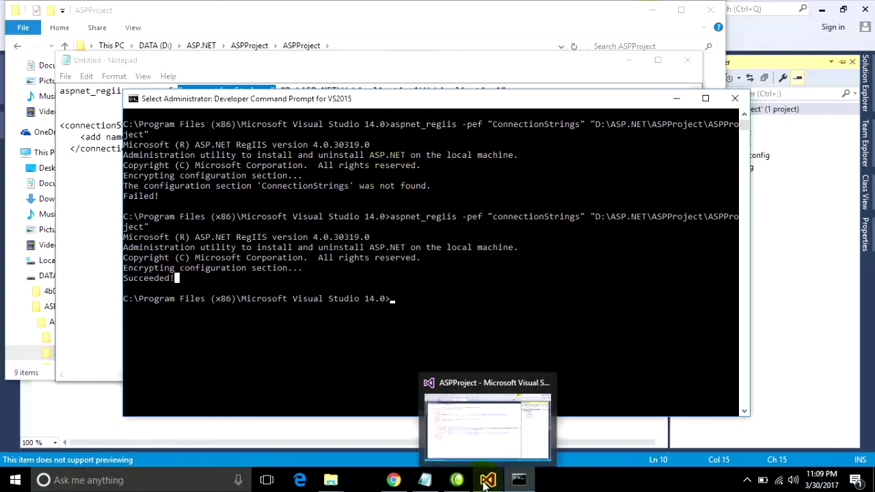
- Reload the changed Web.config and inspect its EncryptedData and CipherValue connectionStrings block
left_click(487, 480)
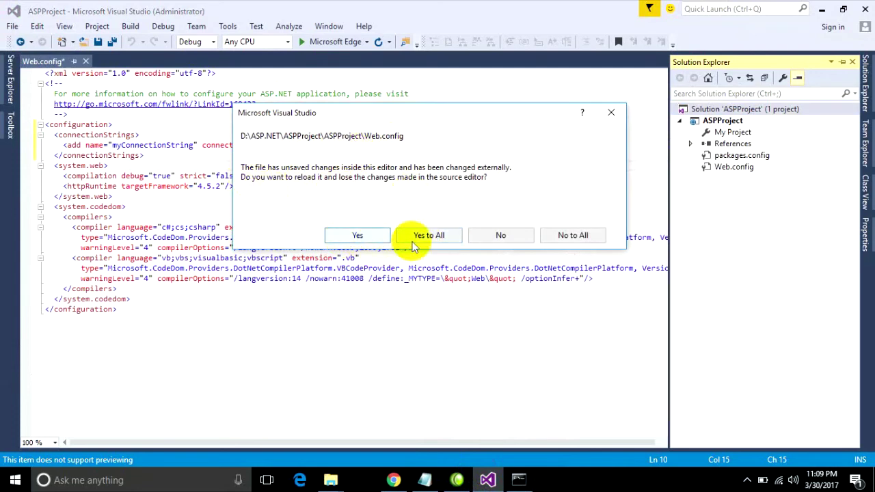
left_click(356, 236)
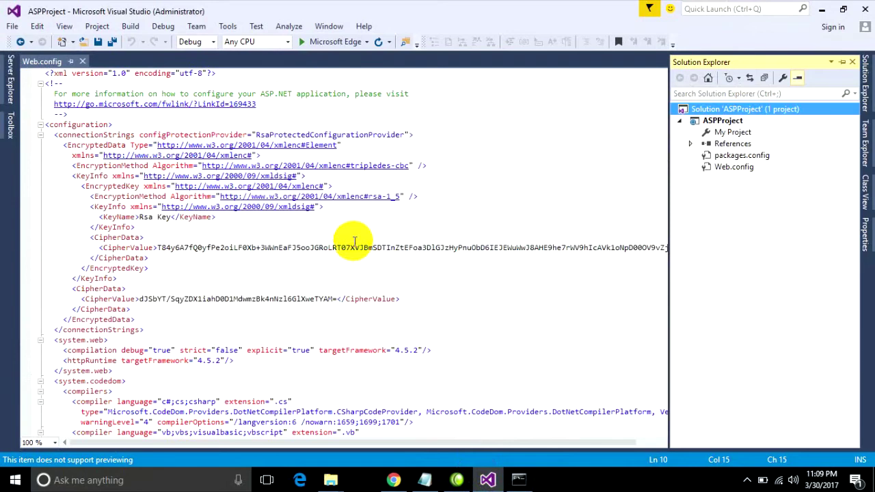
left_click_drag(54, 135, 150, 330)
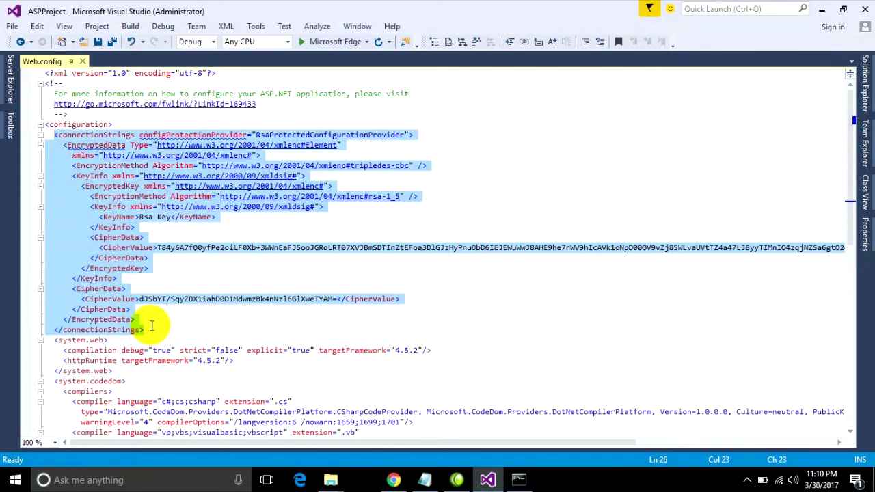
left_click(156, 206)
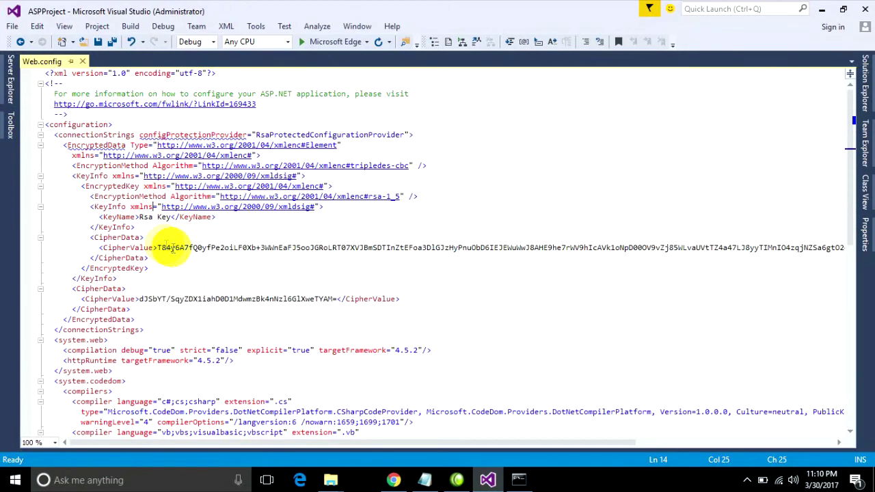
scroll(164, 328, "down", 3)
scroll(130, 342, "up", 3)
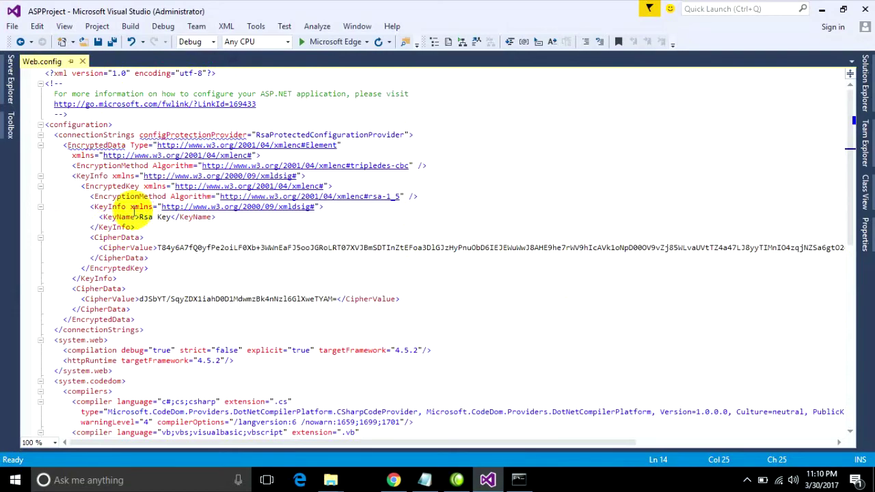
- Recall the previous aspnet_regiis command and change its -pef option to -pdf
left_click(519, 480)
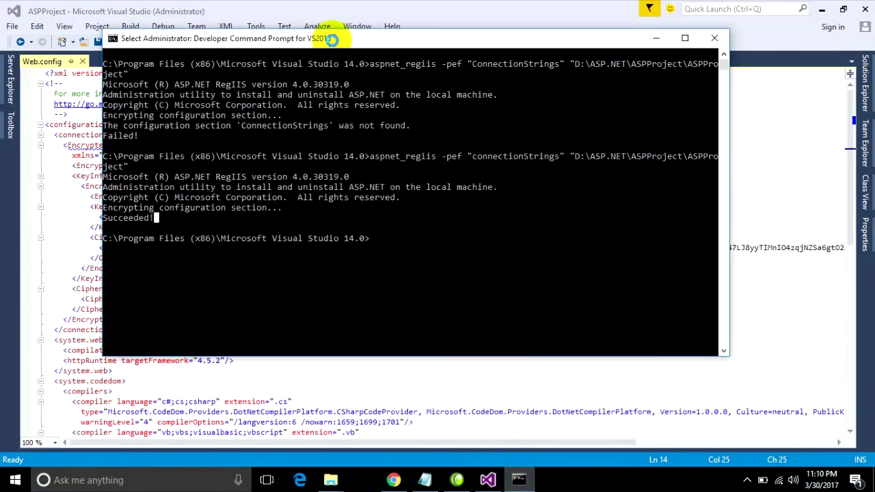
left_click_drag(332, 39, 311, 27)
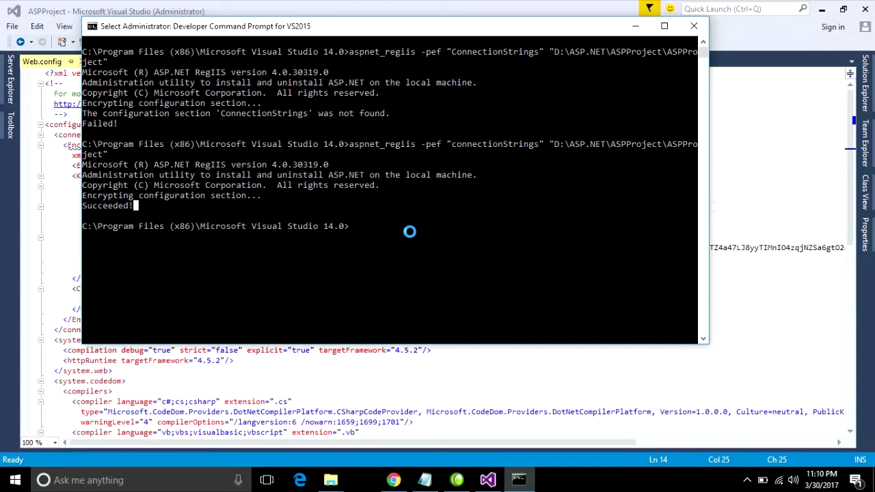
key("Escape")
key("Up")
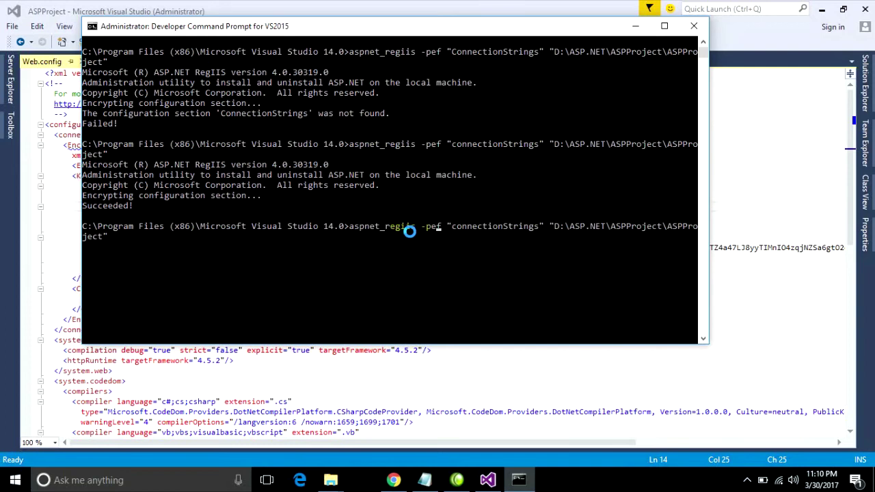
key("BackSpace")
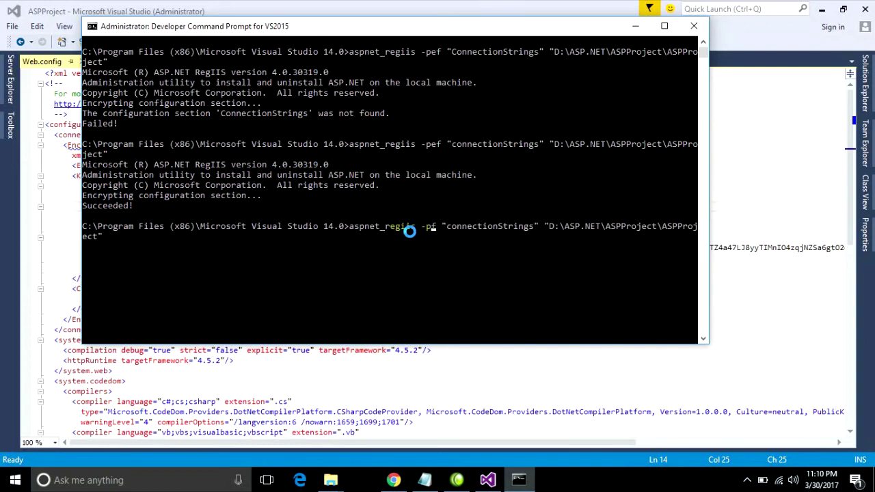
type("d")
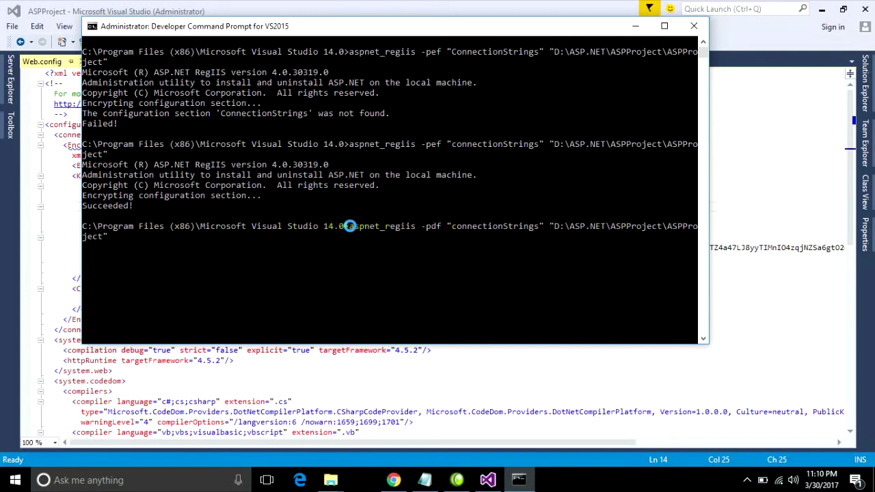
- Run aspnet_regiis -pdf on connectionStrings and highlight the Succeeded! output
left_click_drag(349, 225, 107, 234)
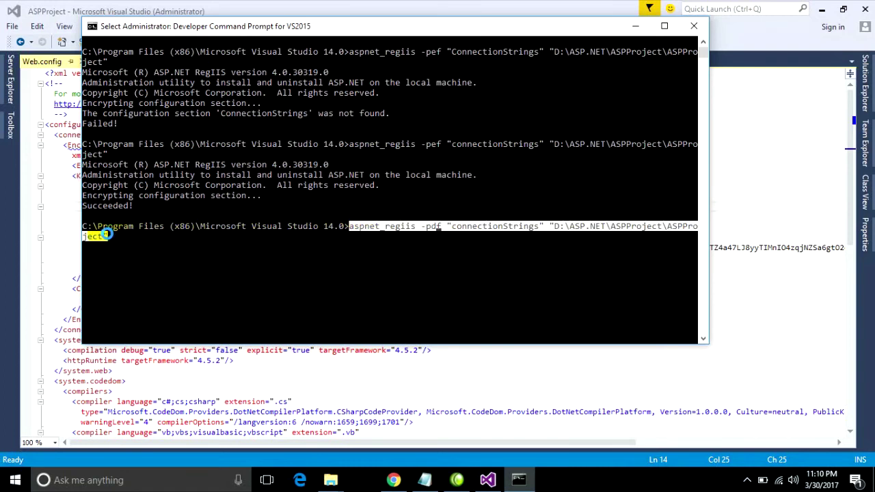
left_click(345, 225)
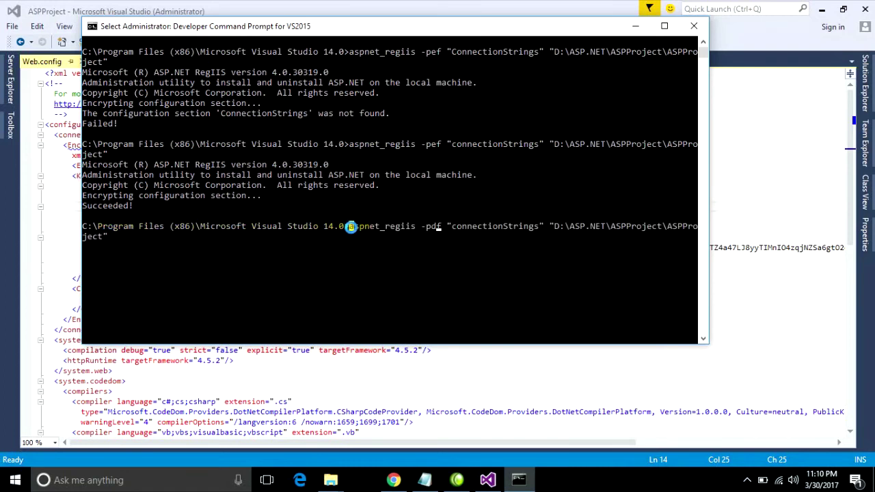
left_click_drag(349, 225, 693, 226)
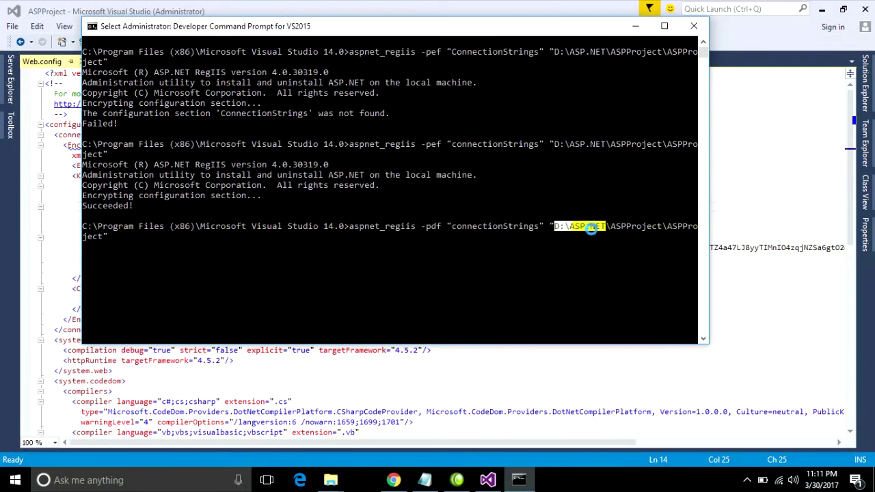
left_click_drag(694, 226, 100, 235)
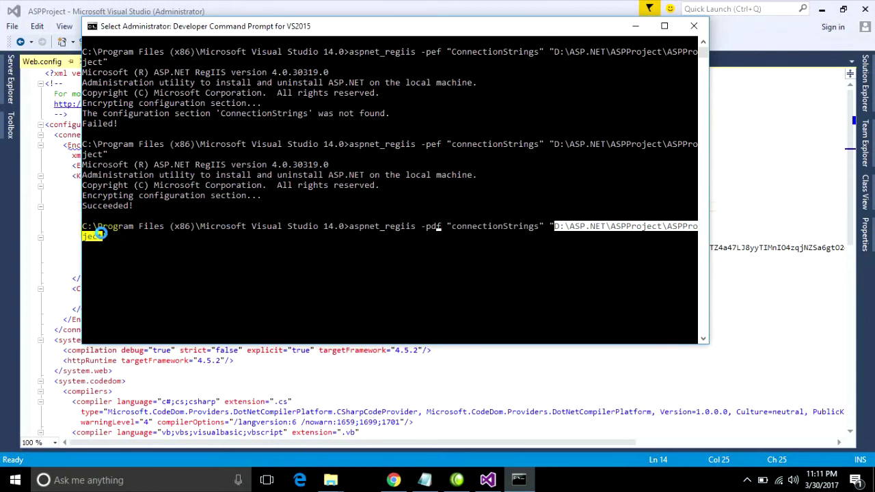
right_click(252, 227)
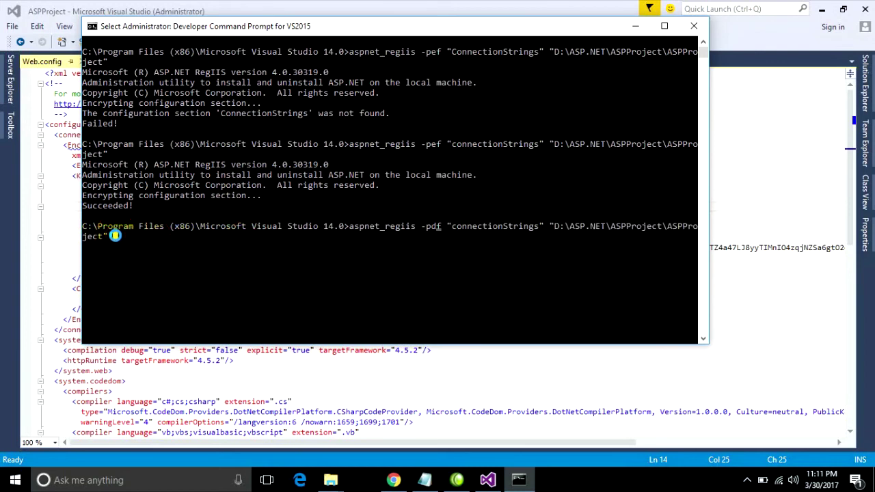
key("Return")
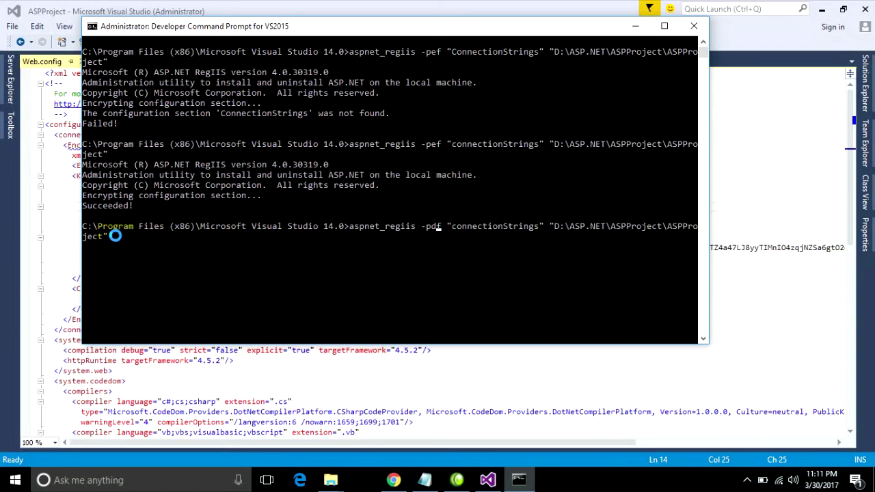
left_click(108, 236)
right_click(108, 236)
key("Return")
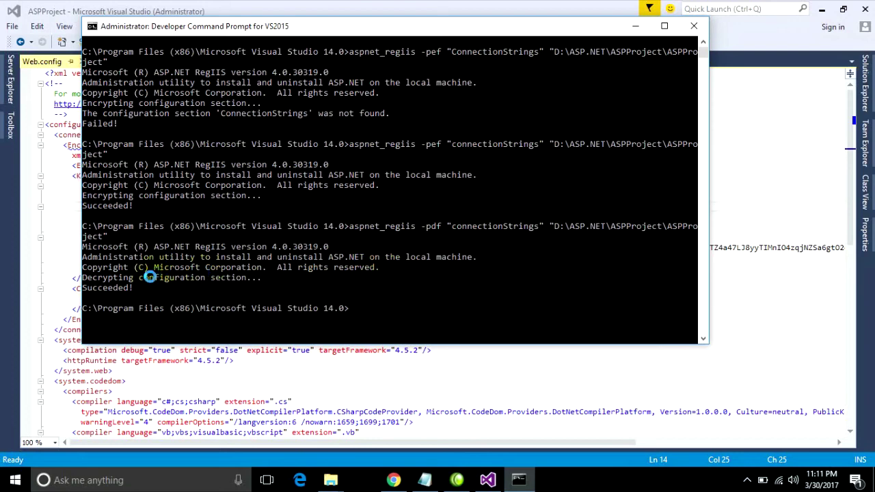
left_click_drag(134, 288, 88, 279)
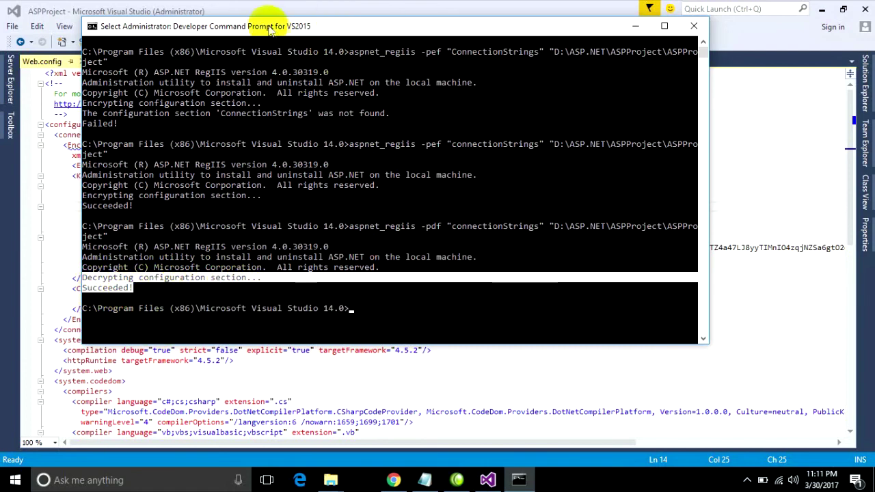
- Reload Web.config with its now-empty connectionStrings element and save the file
left_click(394, 9)
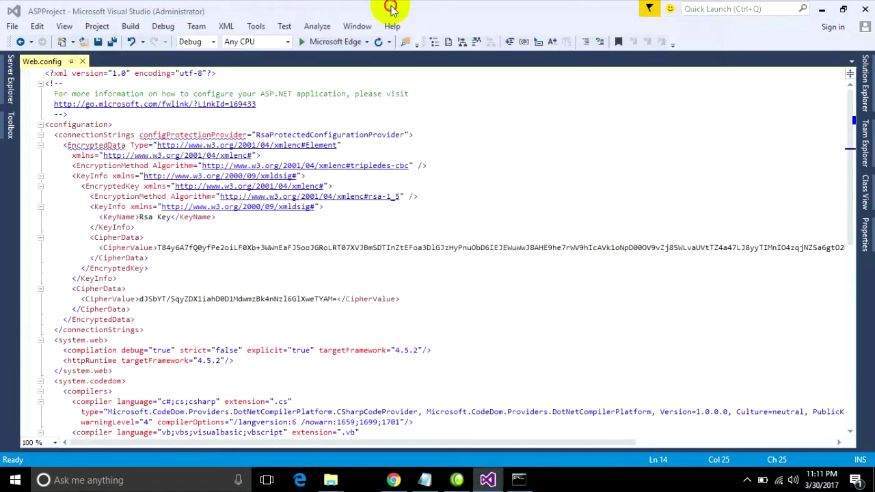
left_click_drag(383, 220, 341, 75)
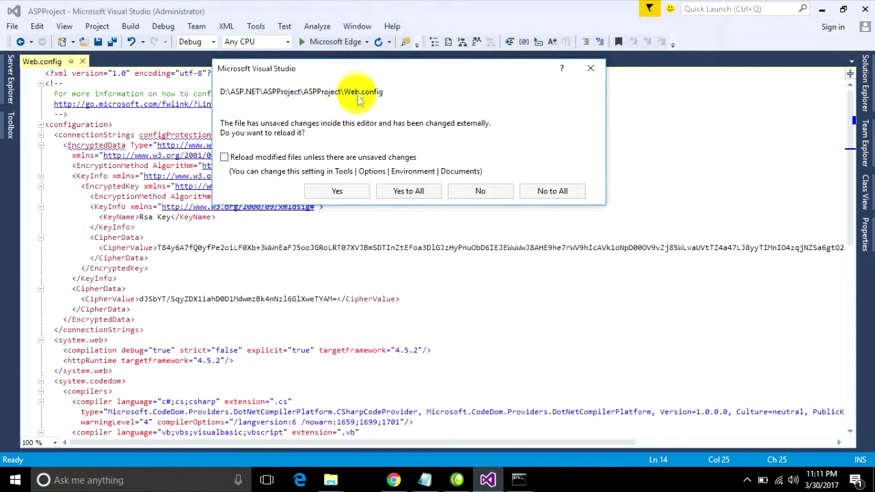
left_click(338, 192)
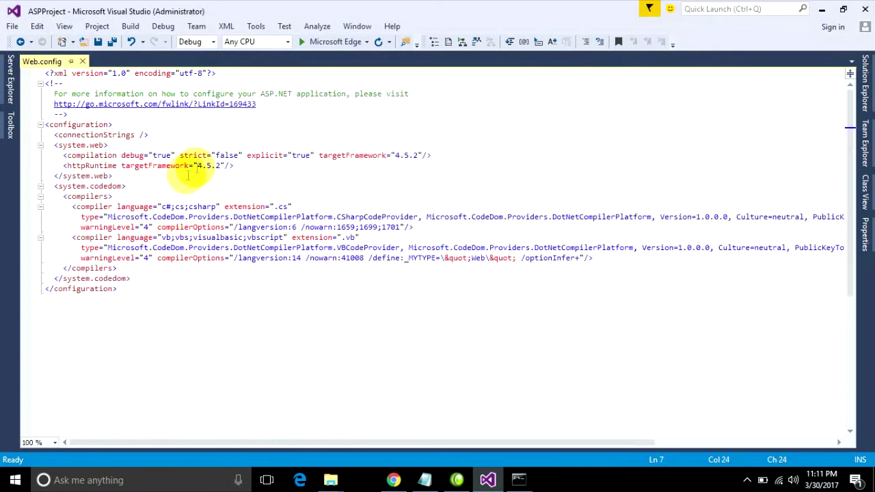
left_click(98, 42)
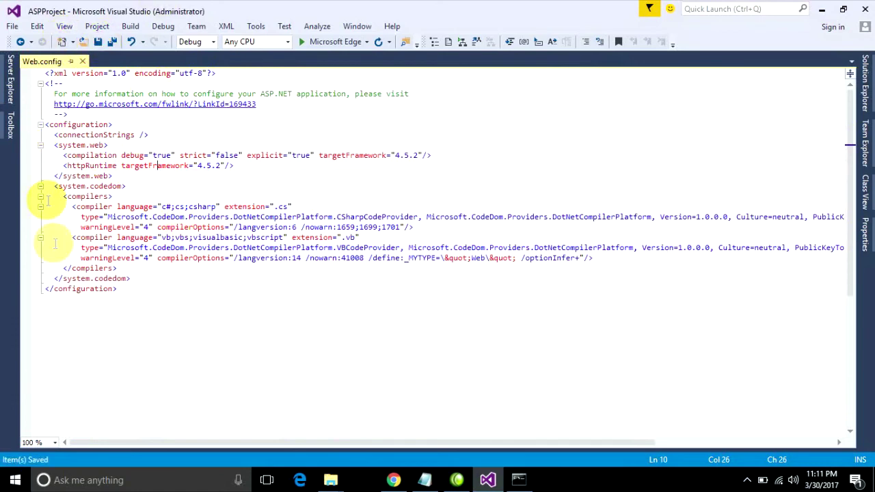
left_click(520, 480)
- Highlight the aspnet_regiis -pef encryption and -pdf decryption command lines
left_click(248, 288)
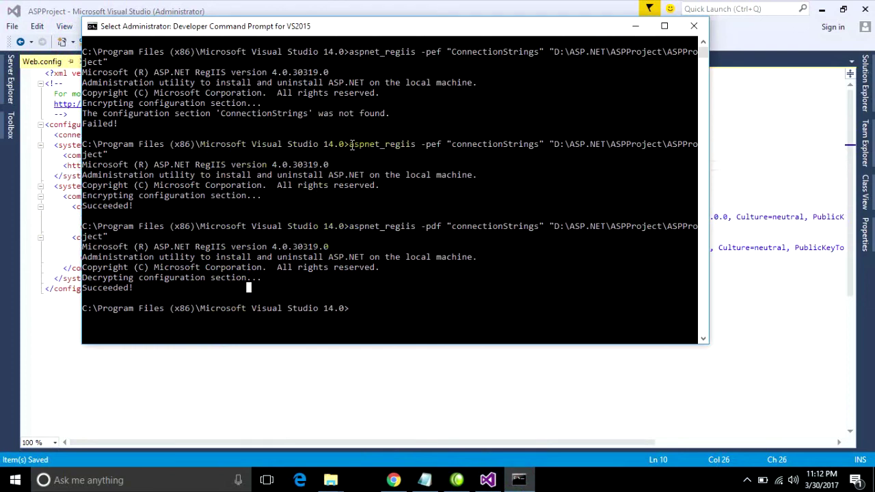
mouse_move(350, 145)
left_mouse_down()
mouse_move(556, 149)
mouse_move(392, 151)
left_mouse_up()
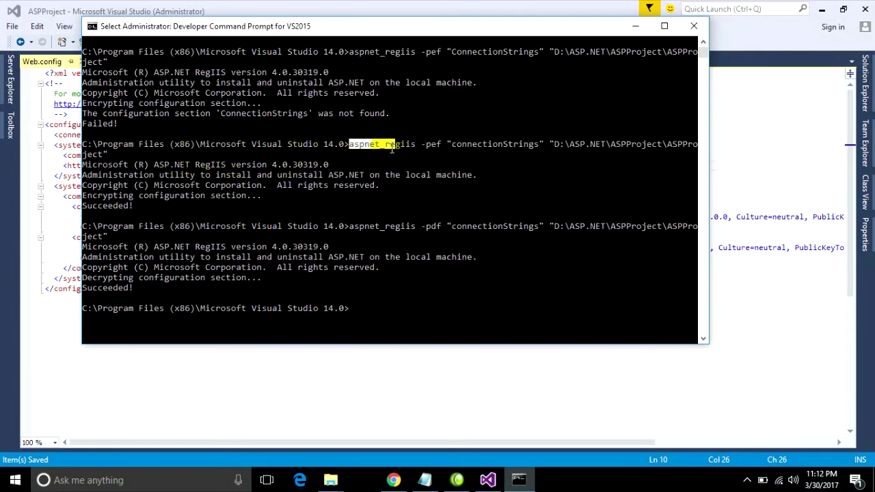
left_click_drag(393, 150, 86, 154)
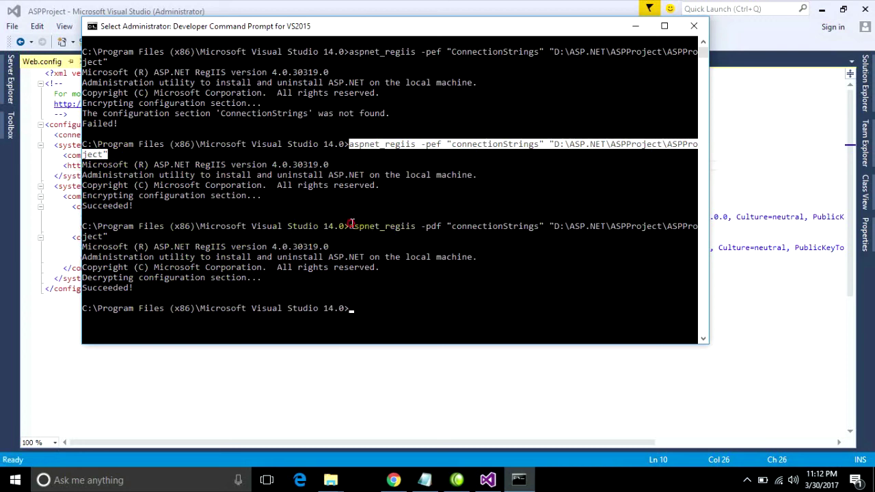
left_click_drag(350, 226, 103, 237)
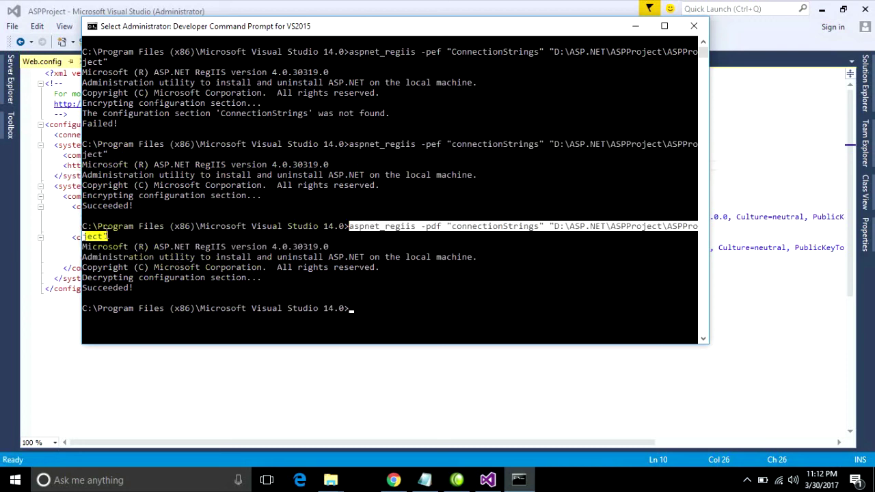
right_click(435, 227)
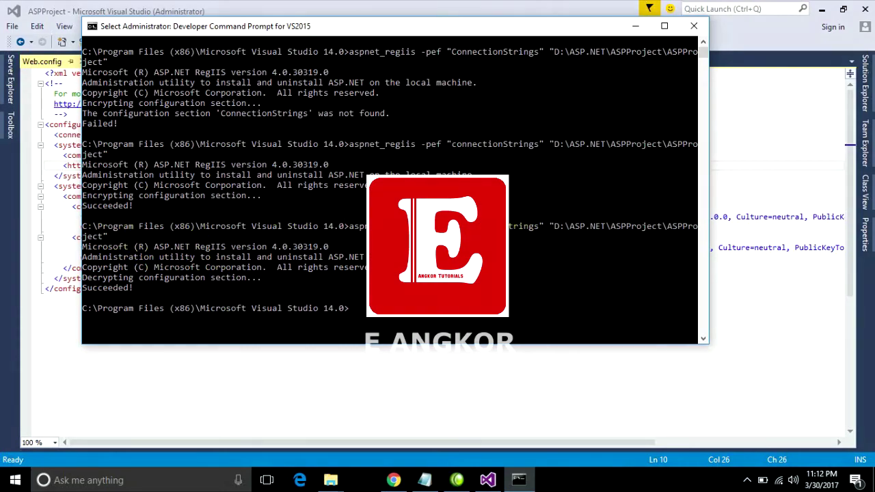